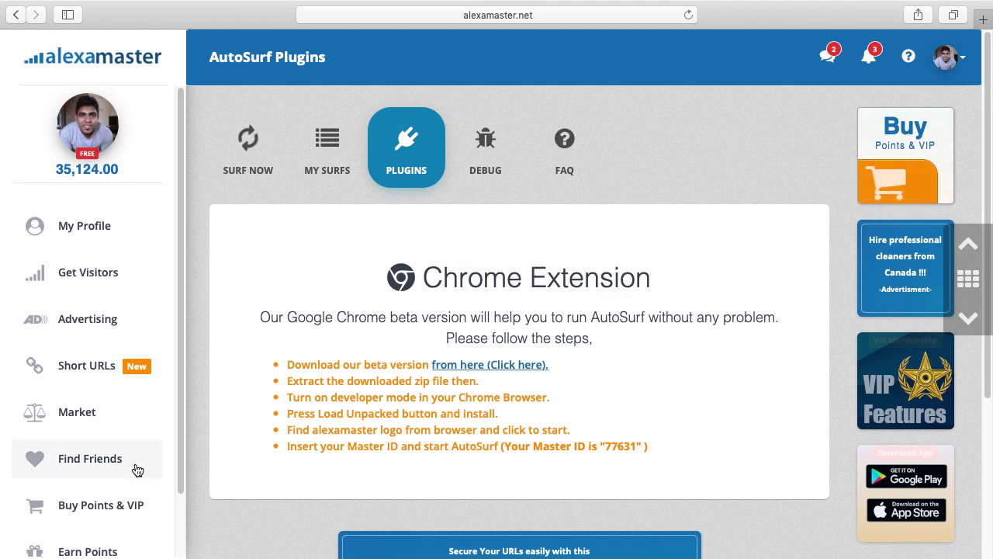
Step: Scroll to the Chrome Extension instructions and start downloading the beta extension
scroll(137, 469, "down", 2)
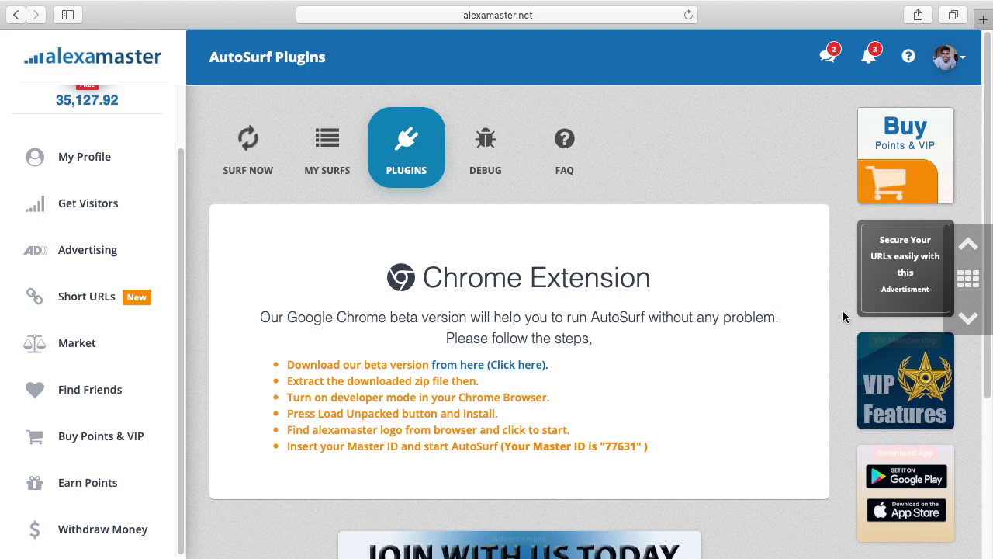
left_click(506, 370)
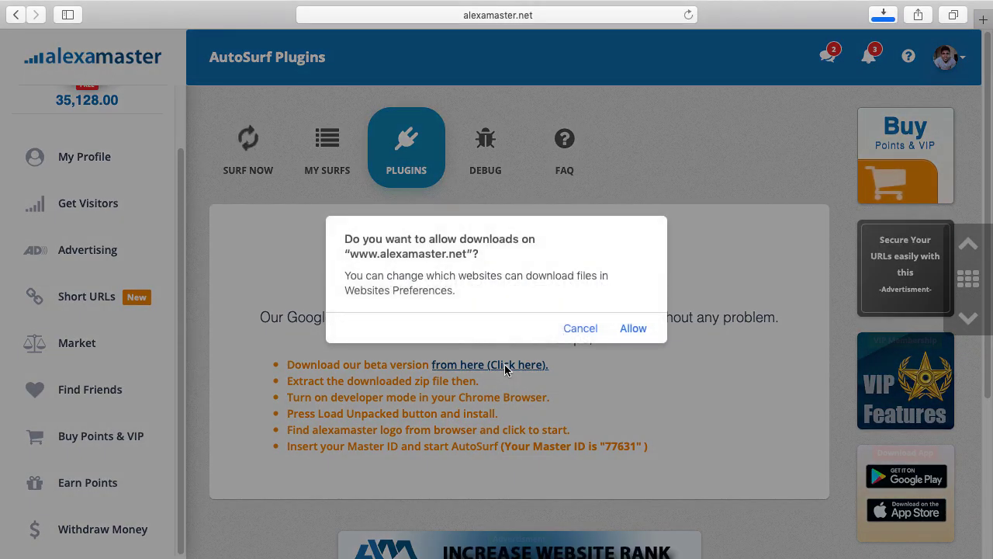
Step: Allow the download from alexamaster.net and confirm the 208 KB Chrome item in Downloads
left_click(633, 329)
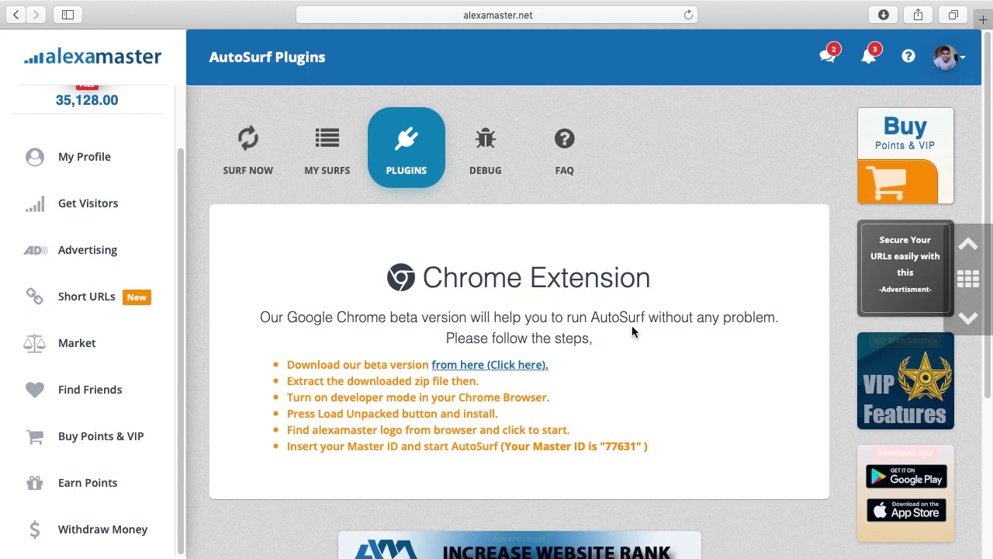
left_click(884, 15)
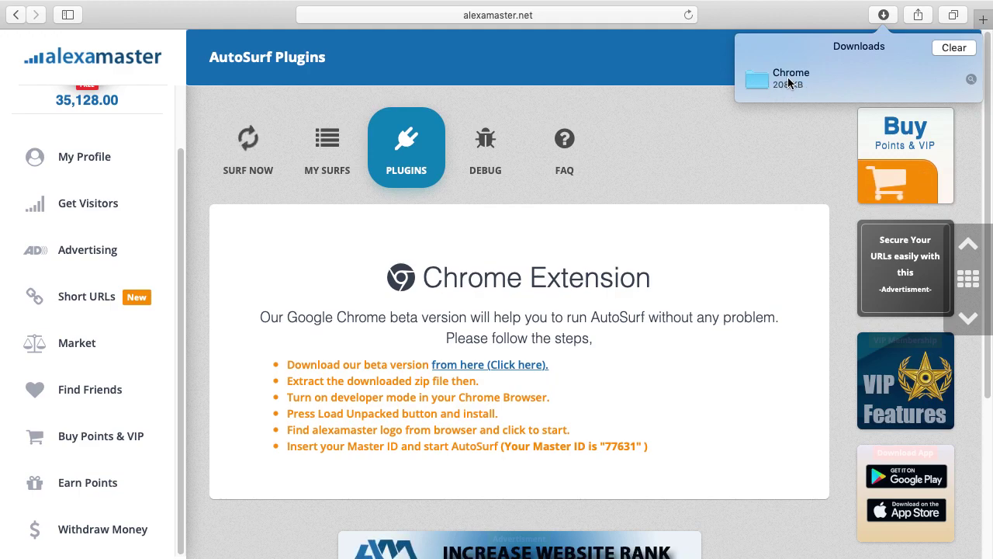
left_click(743, 173)
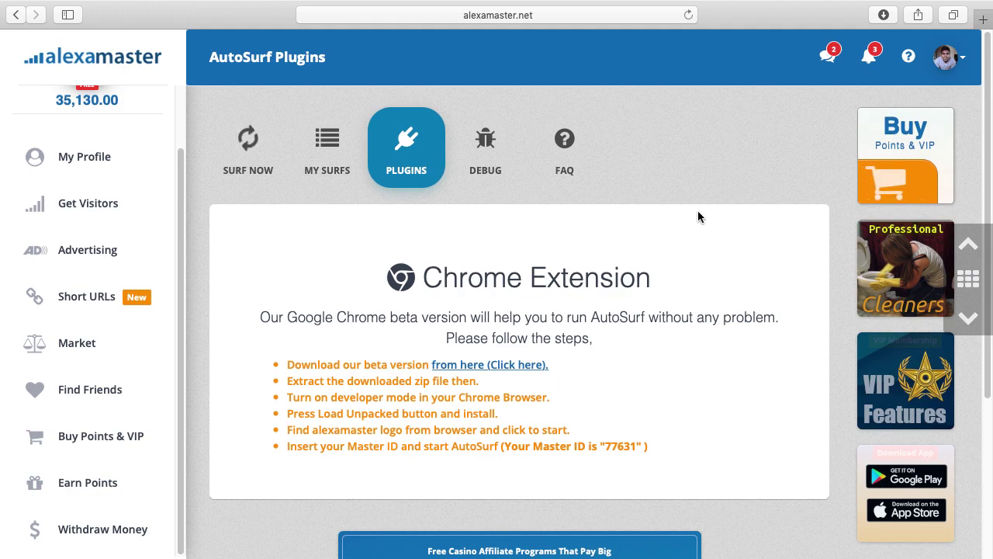
scroll(62, 317, "up", 3)
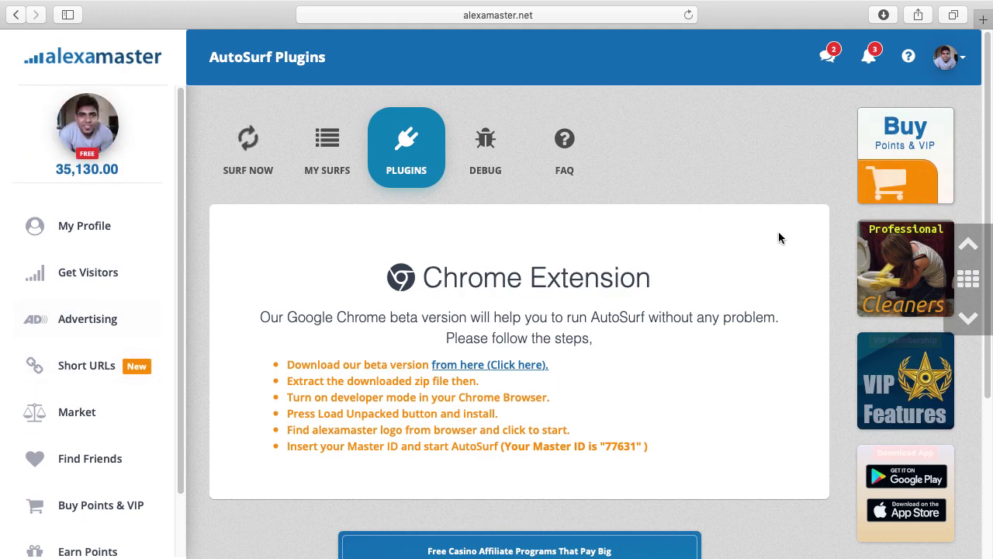
left_click(884, 14)
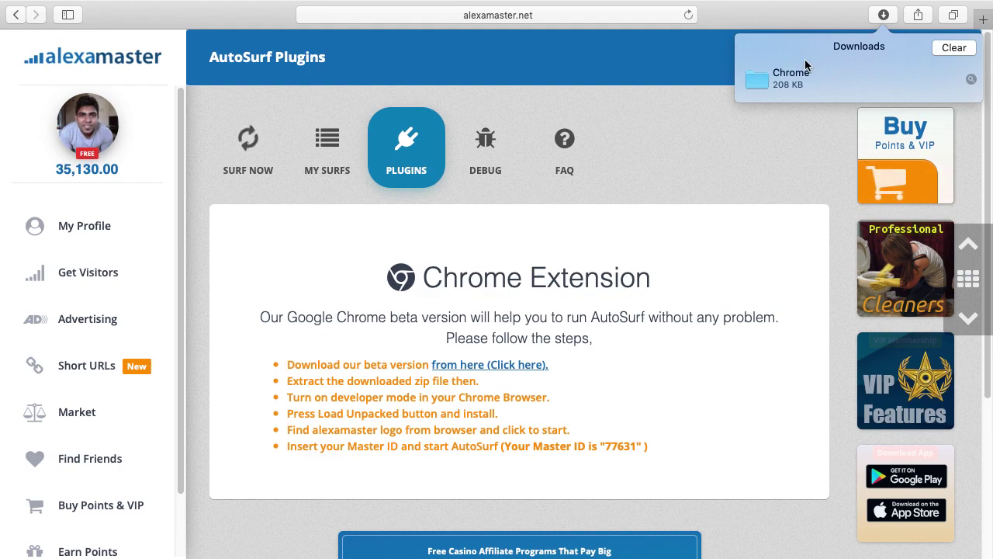
left_click(700, 189)
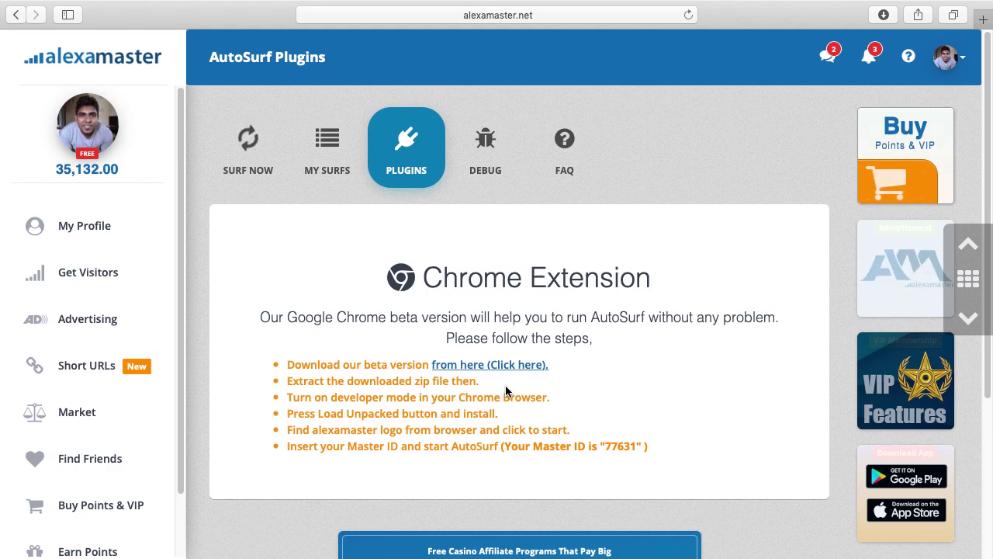
Step: Reveal the downloaded Chrome folder in Finder and expand it to list manifest.json and other files
left_click(883, 15)
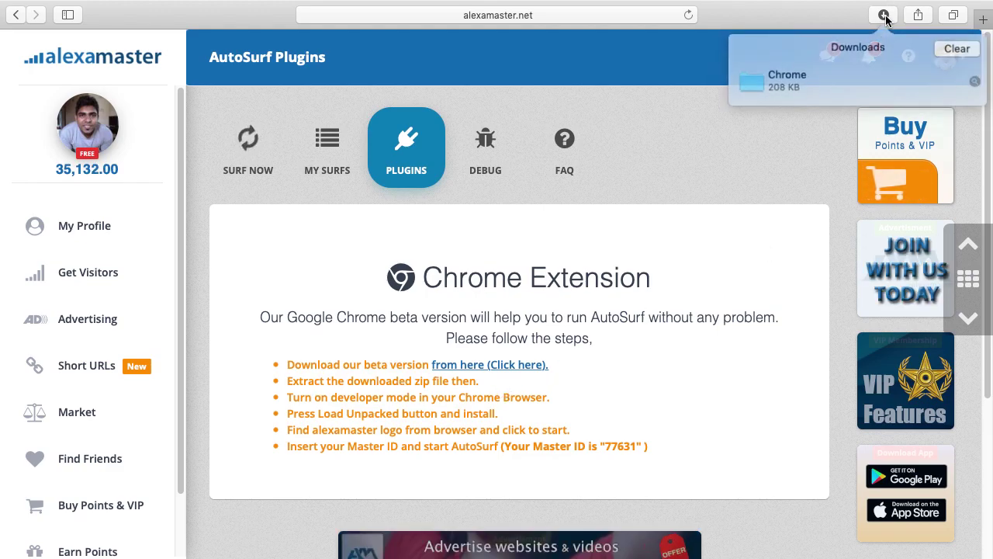
left_click(791, 84)
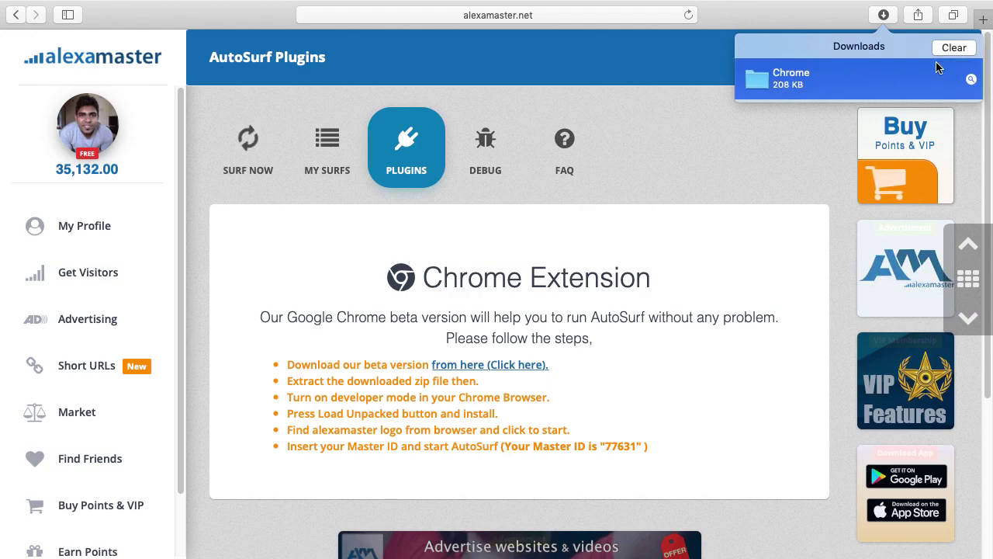
left_click(971, 79)
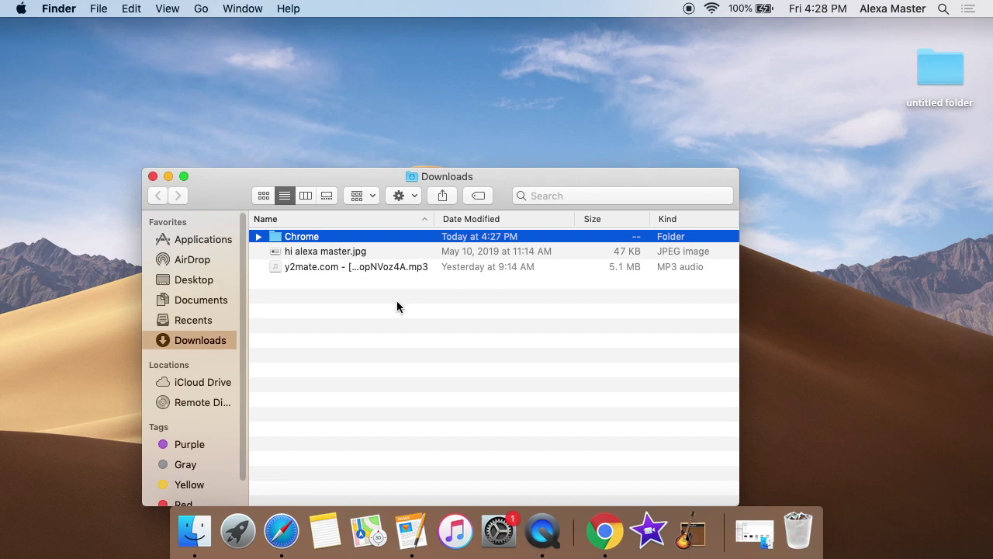
left_click(260, 236)
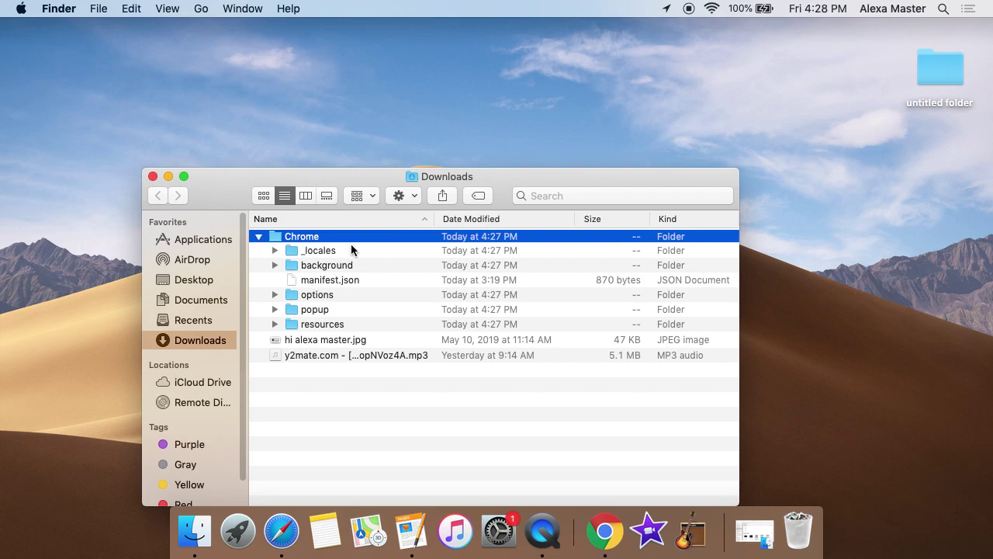
key("ctrl+Right")
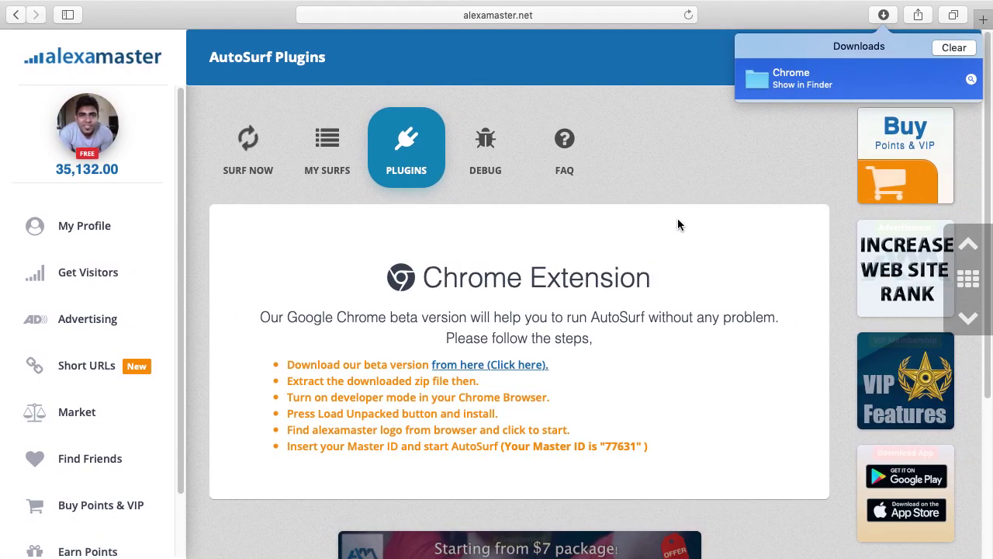
left_click(691, 191)
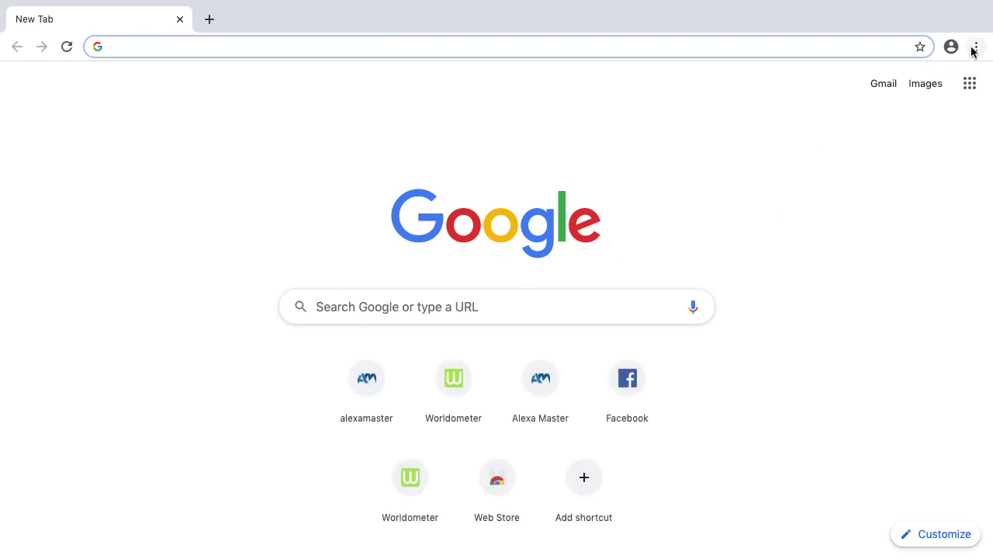
Step: Go to Chrome's Extensions page via Settings, enable Developer mode, and choose Load unpacked
left_click(978, 48)
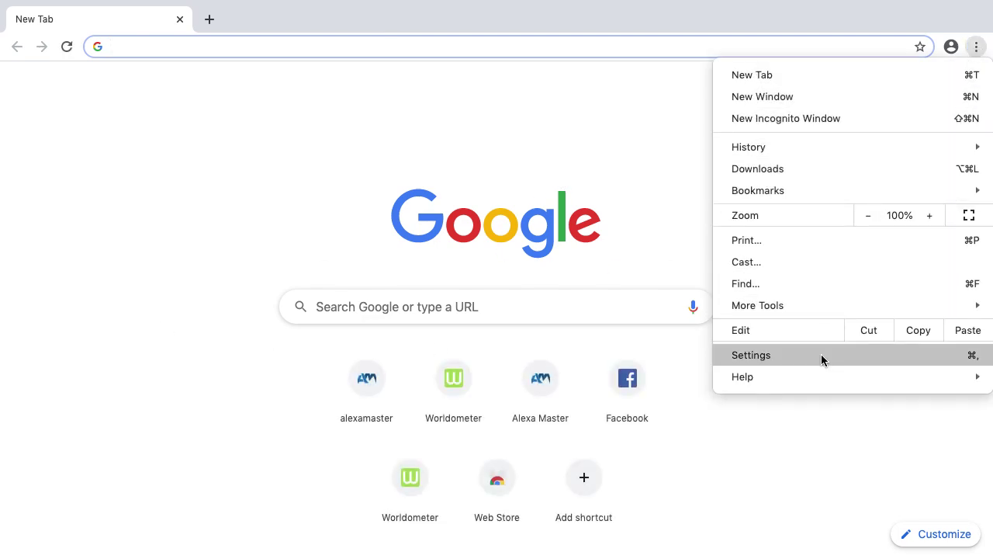
left_click(758, 353)
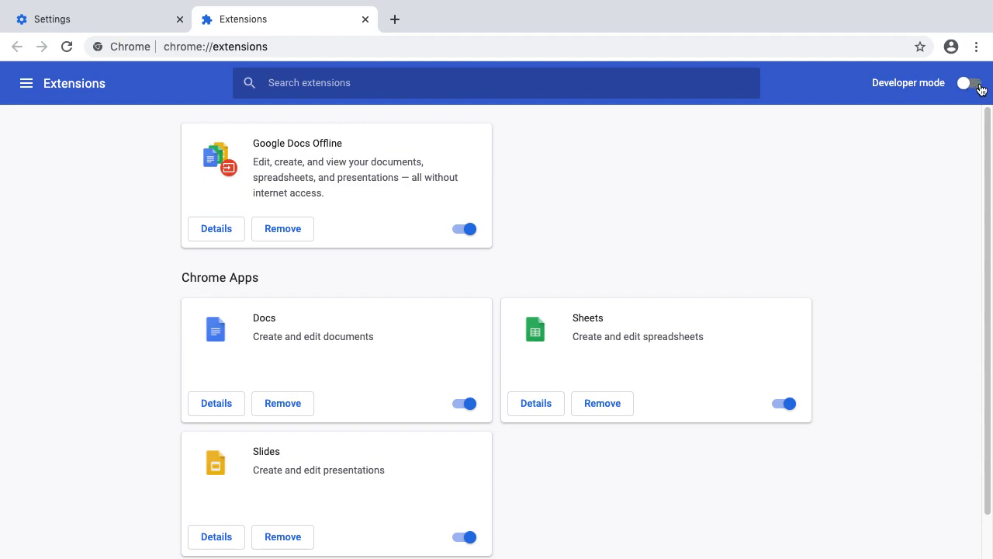
left_click(979, 85)
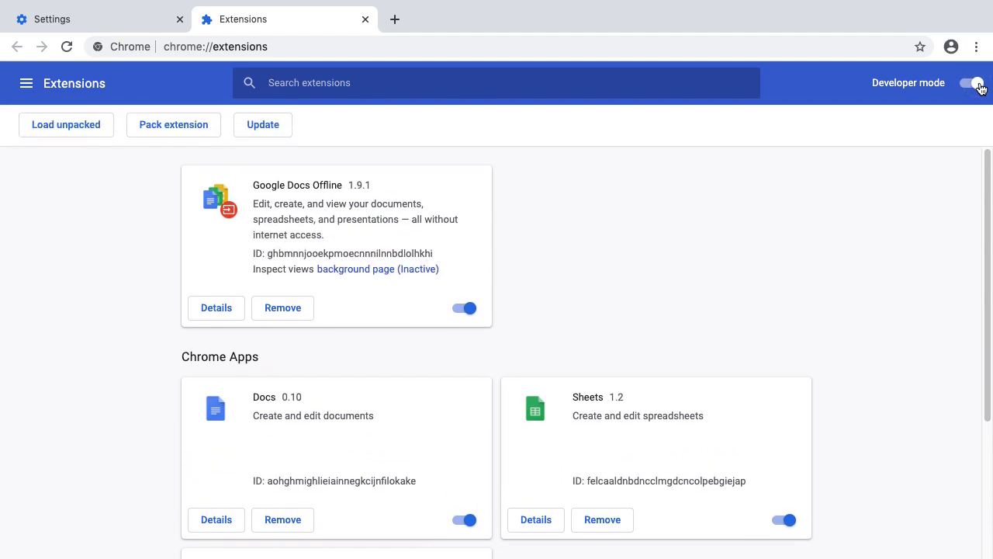
left_click(88, 133)
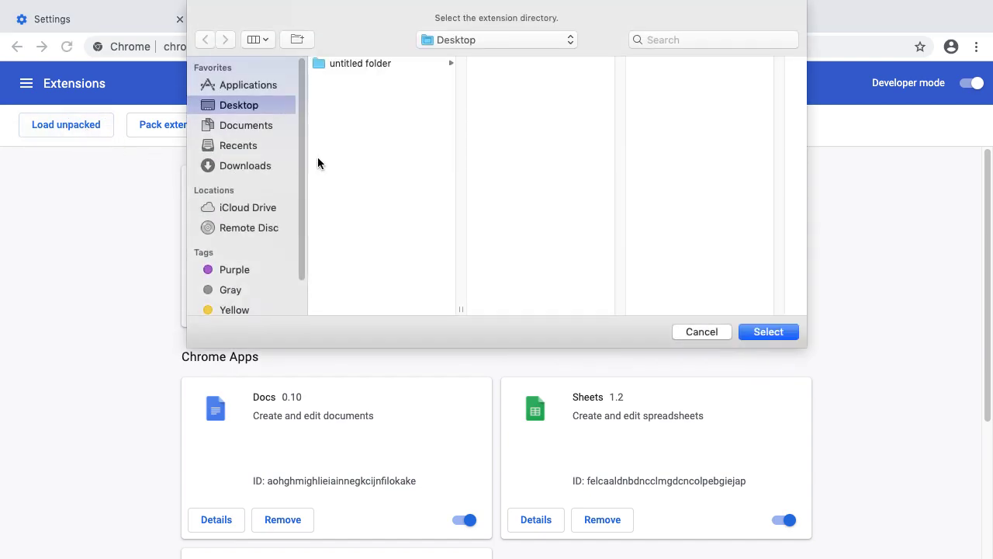
Step: Select the Downloads > Chrome folder to install alexamaster 0.9.18 as an unpacked extension
left_click(246, 165)
left_click(369, 63)
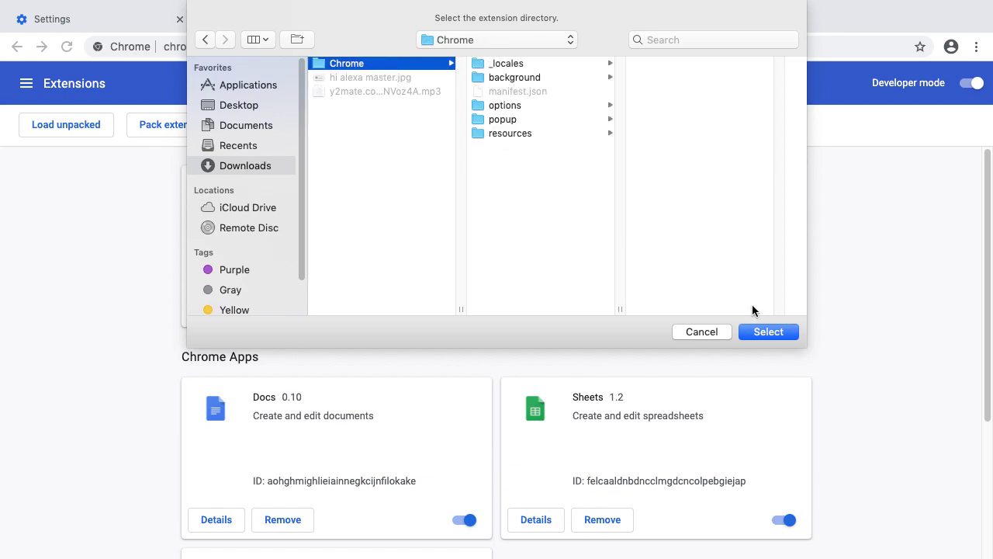
left_click(768, 331)
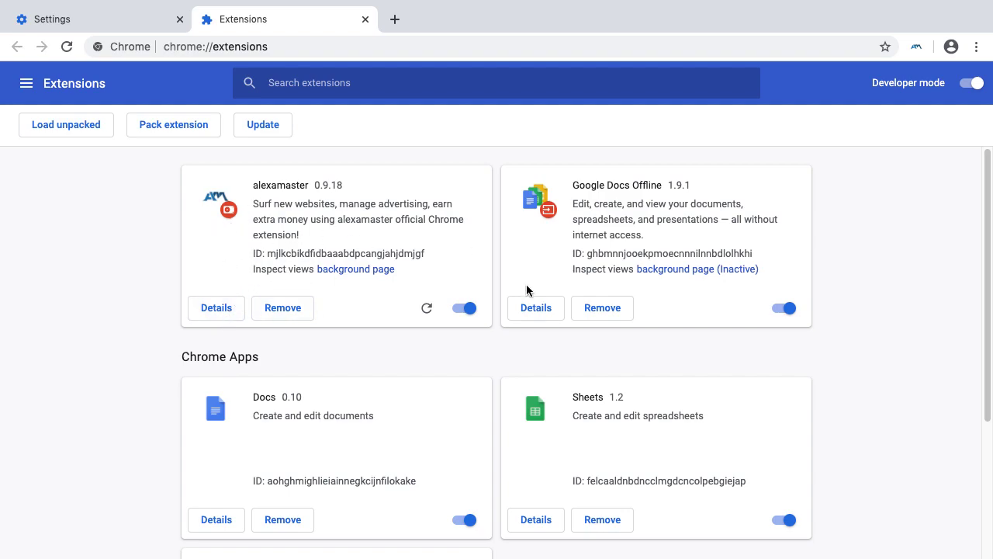
Step: Preview the alexamaster extension popup with its Master ID field, then return to Safari
left_click(916, 47)
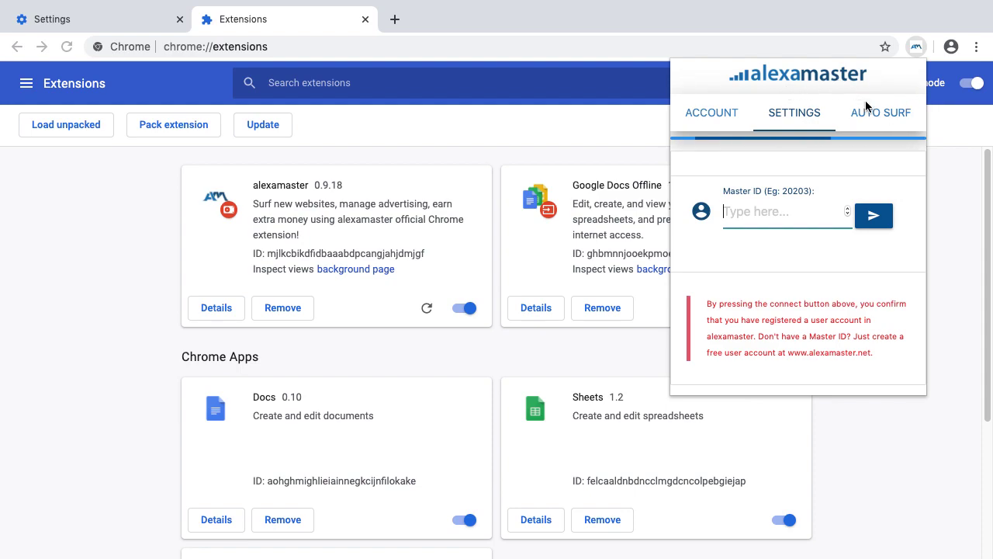
left_click(918, 45)
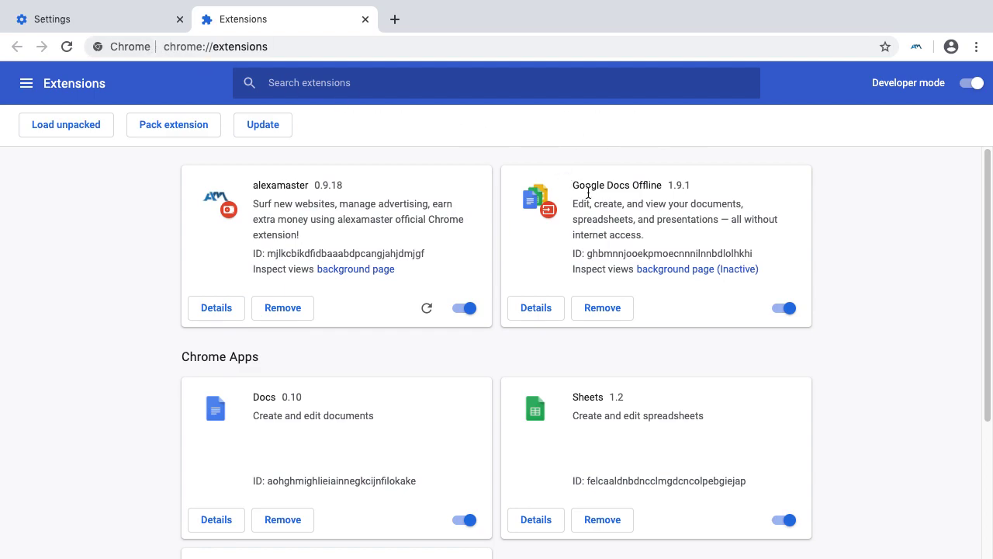
key("ctrl+Left")
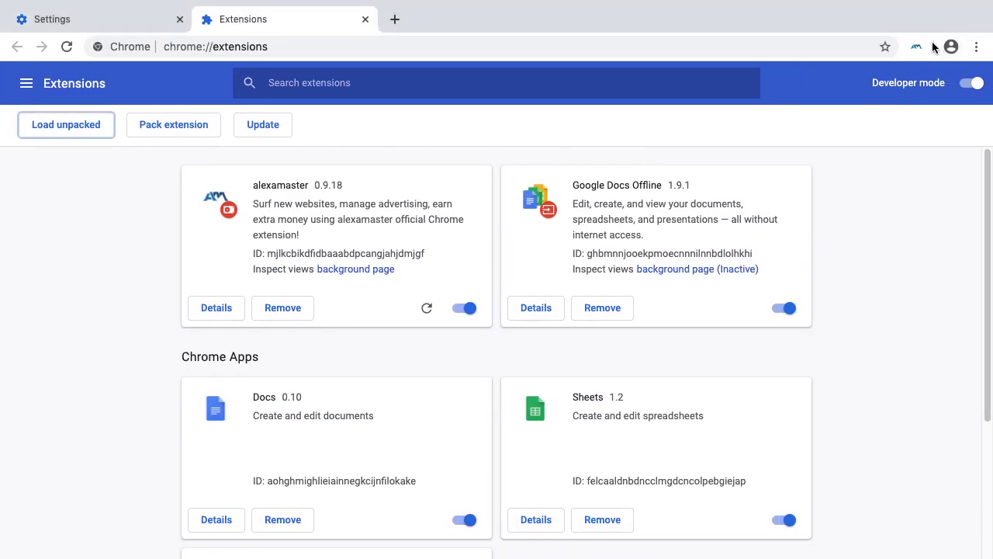
Step: Show the alexamaster popup's SETTINGS tab and select its empty Master ID field
left_click(917, 47)
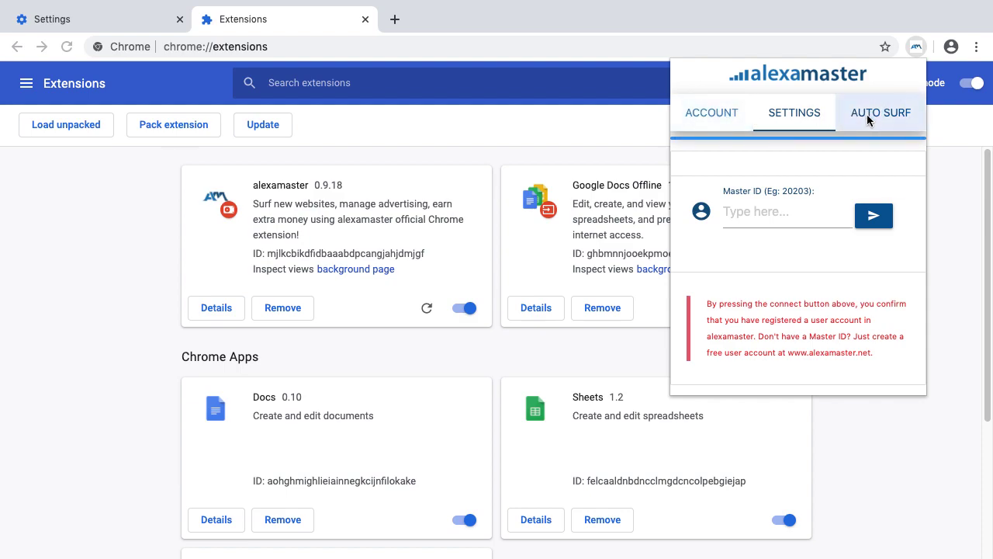
left_click(789, 124)
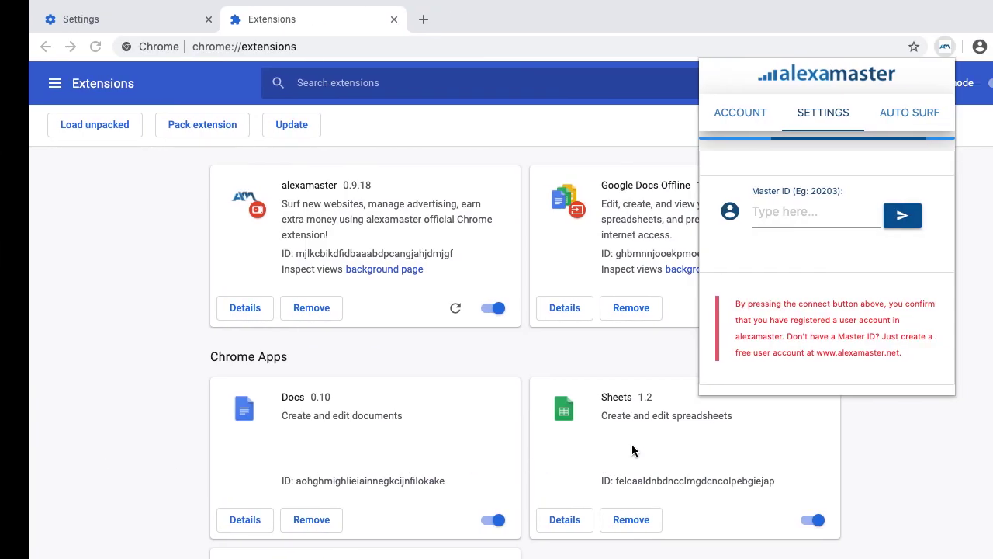
left_click(768, 221)
Step: Enter the account's Master ID and connect, bringing up the 35.1K points balance
type("77")
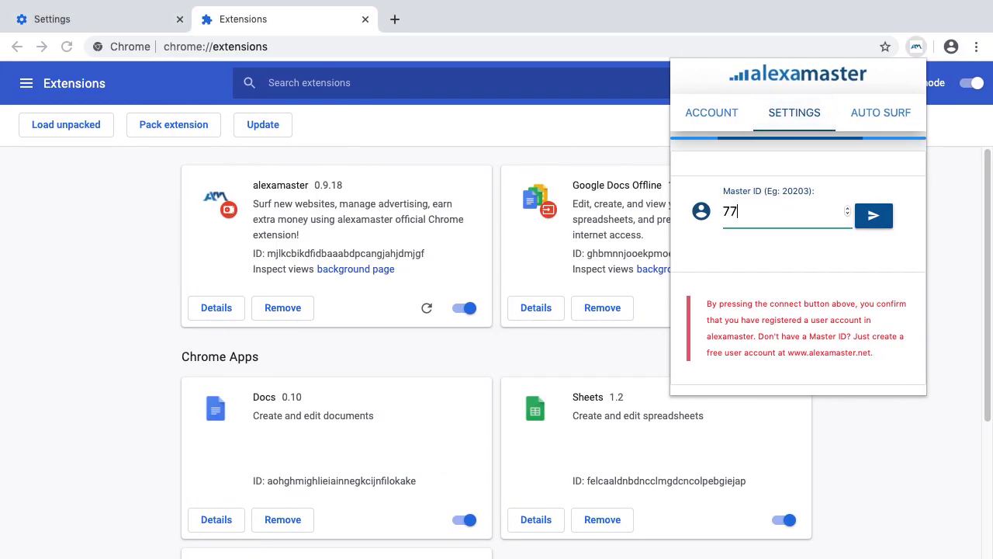
type("631")
left_click(865, 221)
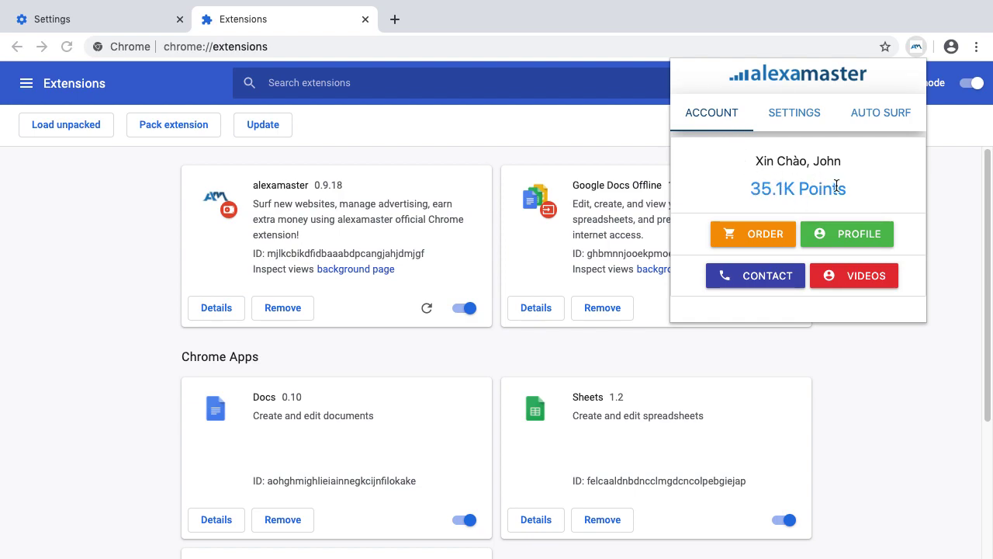
key("ctrl+Left")
Step: Try starting auto surf from the extension's Auto Surf panel, then close the popup
left_click(882, 120)
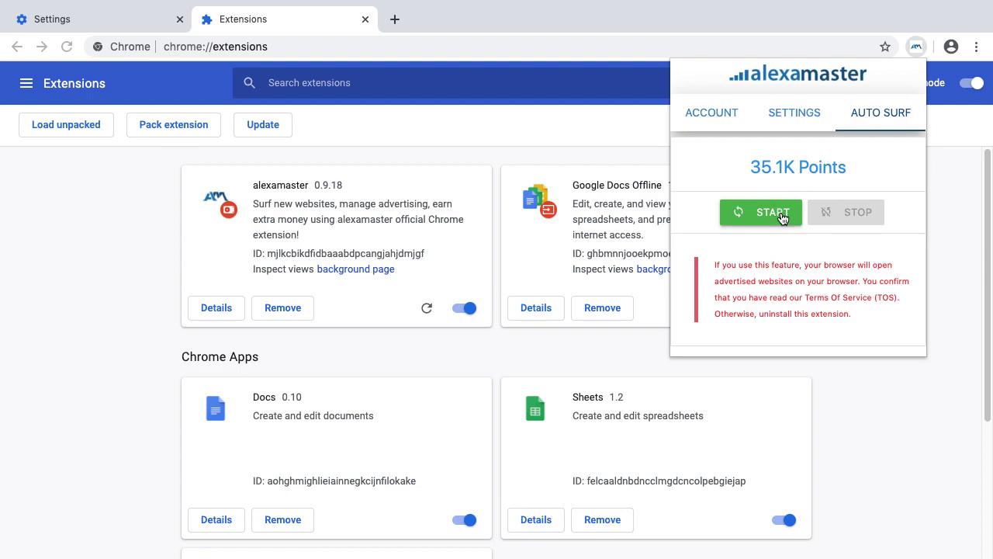
left_click(781, 212)
left_click(747, 210)
left_click(940, 185)
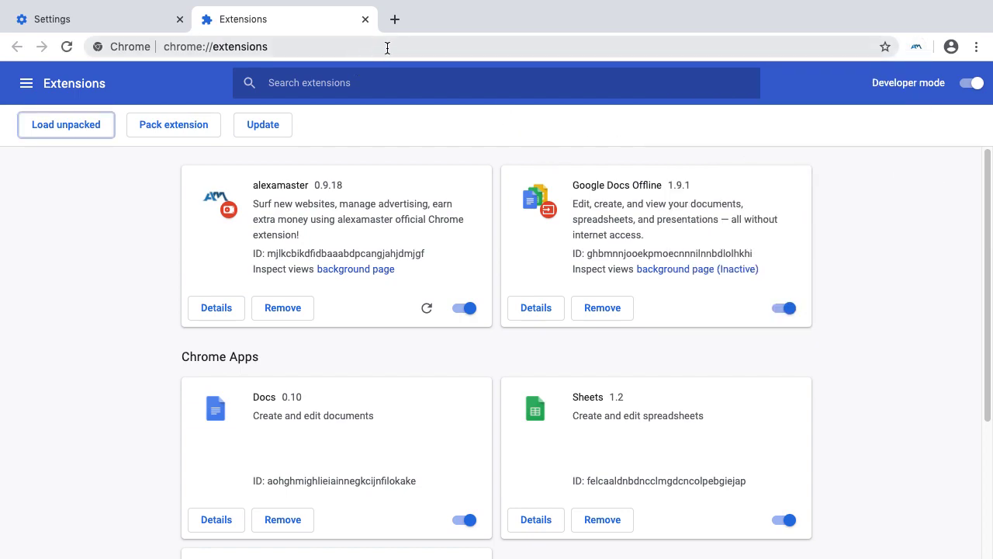
Step: Reload the extensions page, reopen the Auto Surf panel, and start auto surfing
left_click(66, 47)
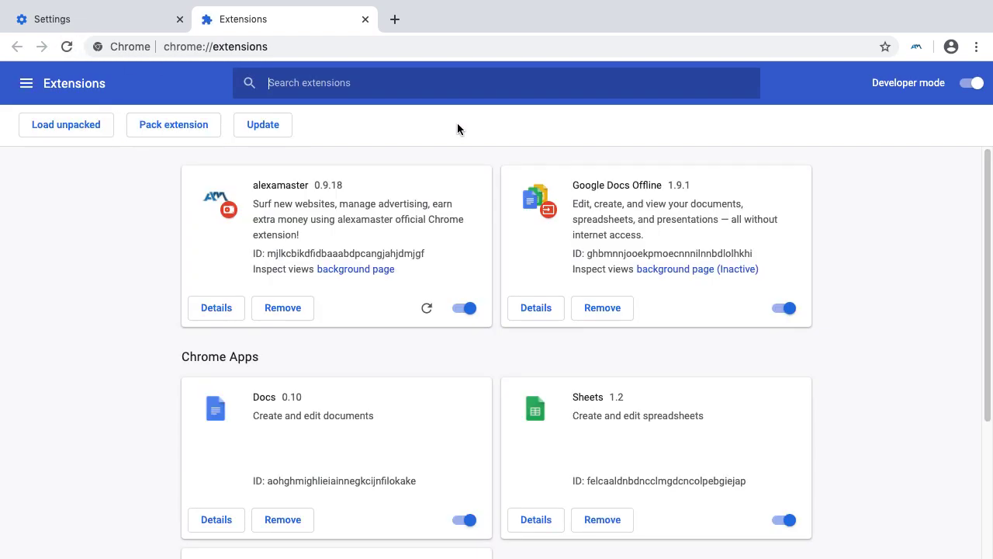
left_click(917, 48)
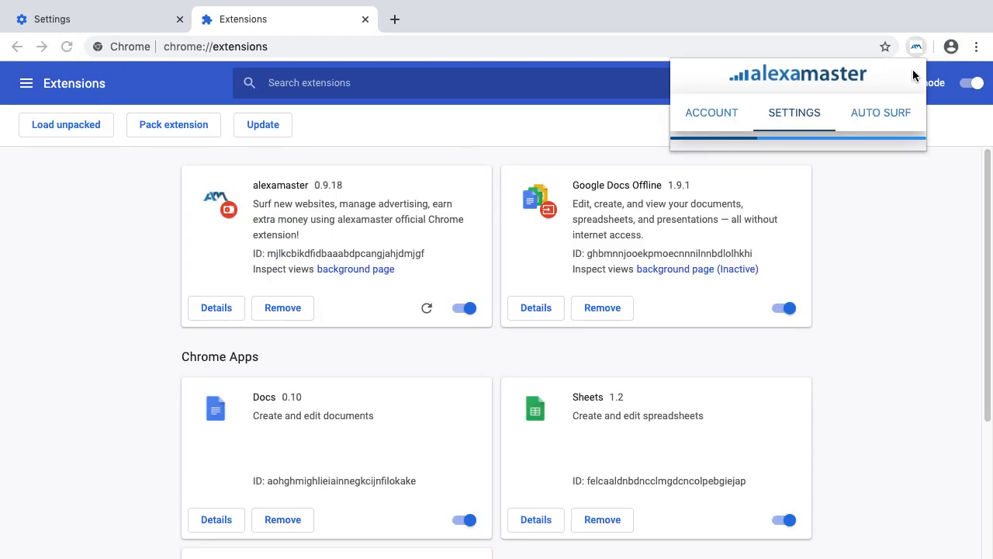
left_click(876, 124)
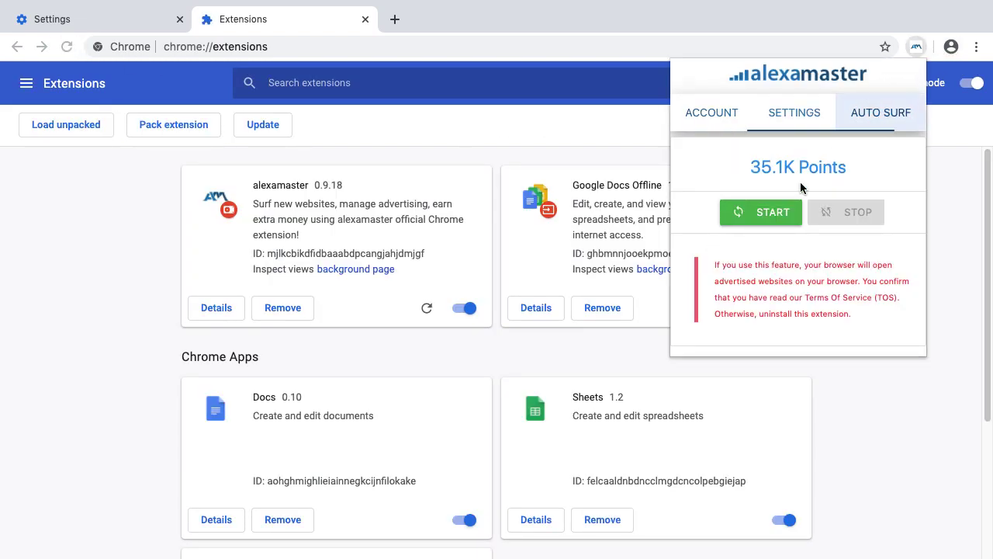
left_click(777, 211)
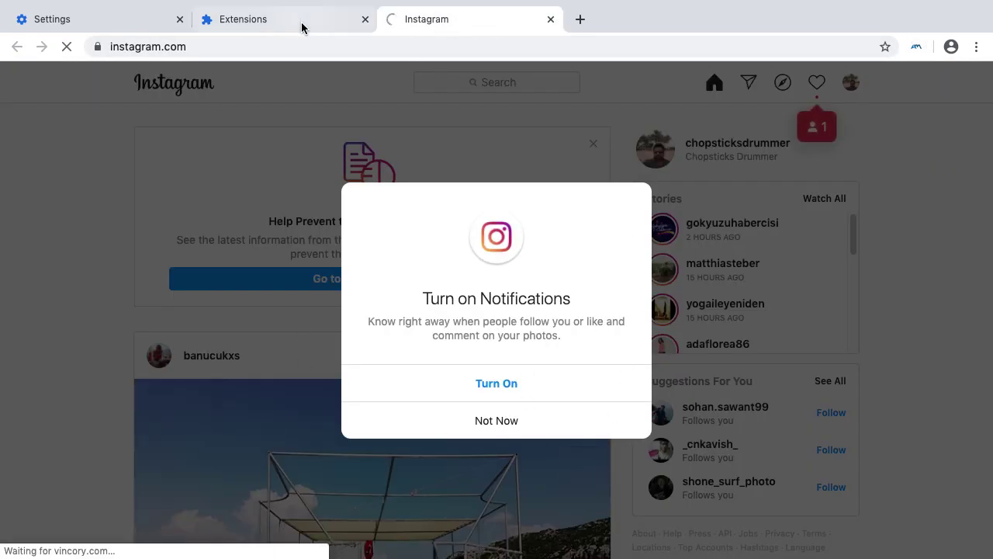
Step: From the Extensions tab, stop and restart Auto Surf, leaving it running with the popup closed
left_click(302, 28)
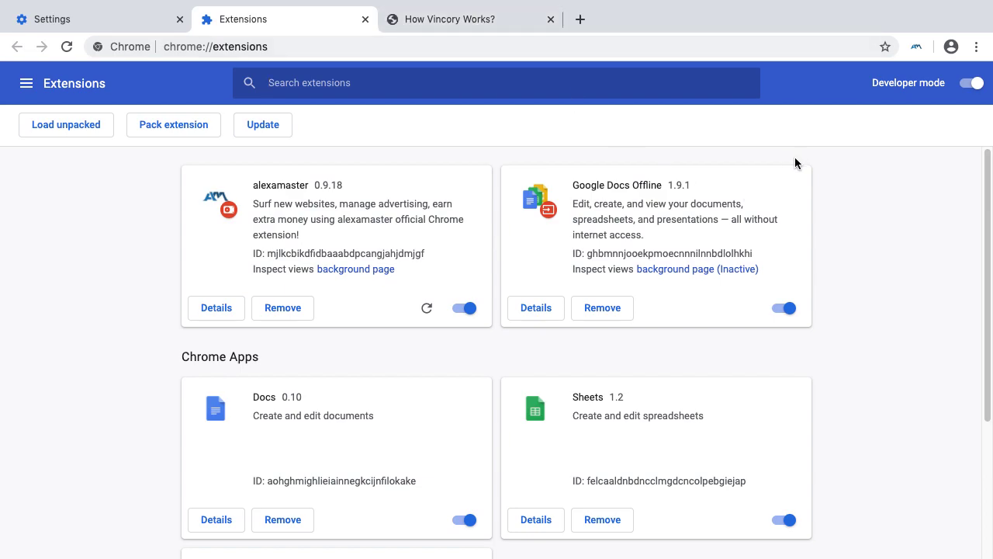
left_click(916, 46)
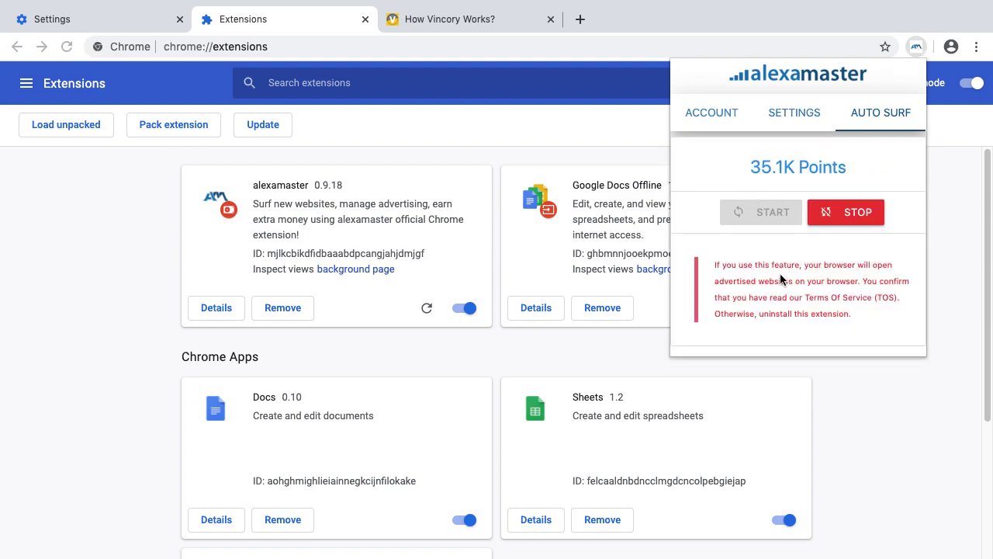
left_click(852, 218)
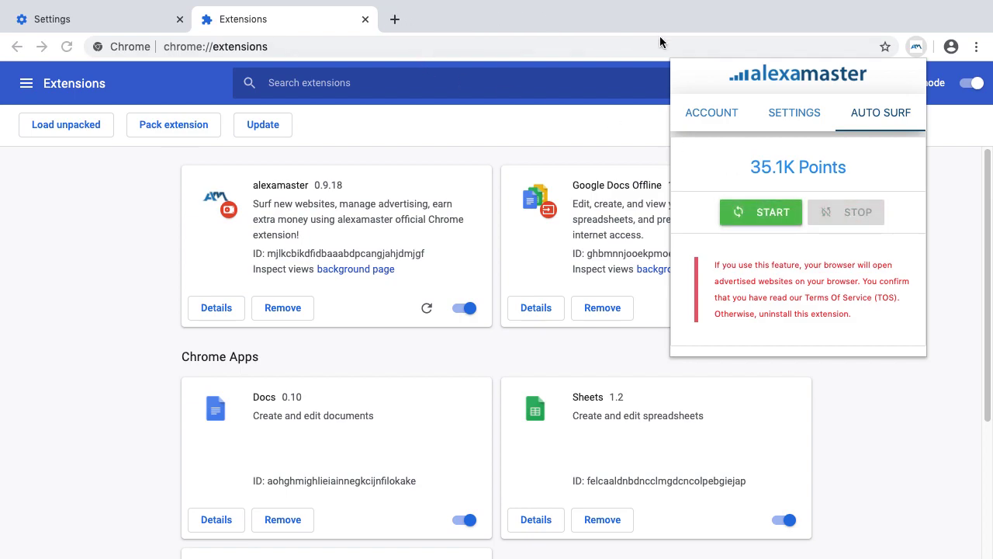
left_click(758, 215)
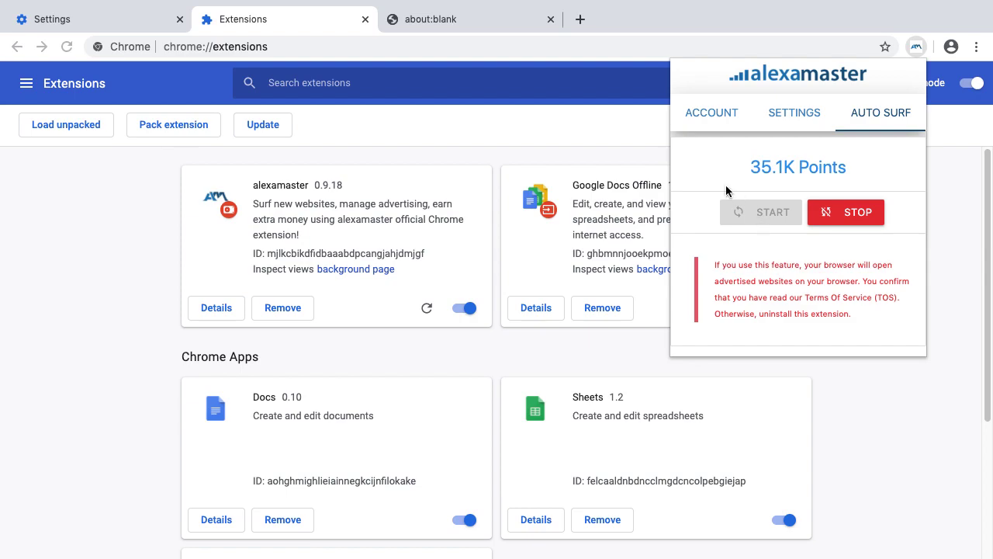
left_click(613, 136)
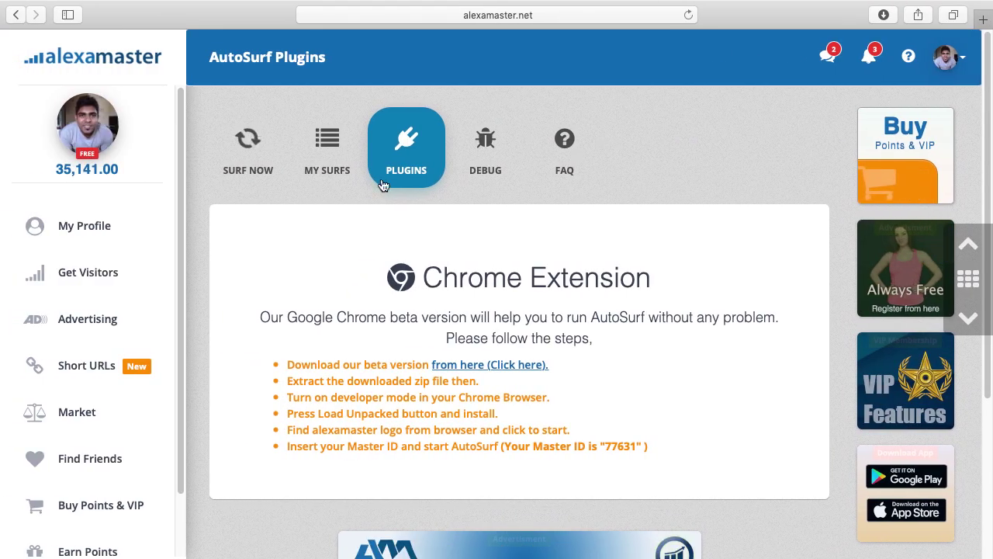
Step: Open AlexaMaster's Start AutoSurf page and focus its AutoSurf URL field
left_click(243, 172)
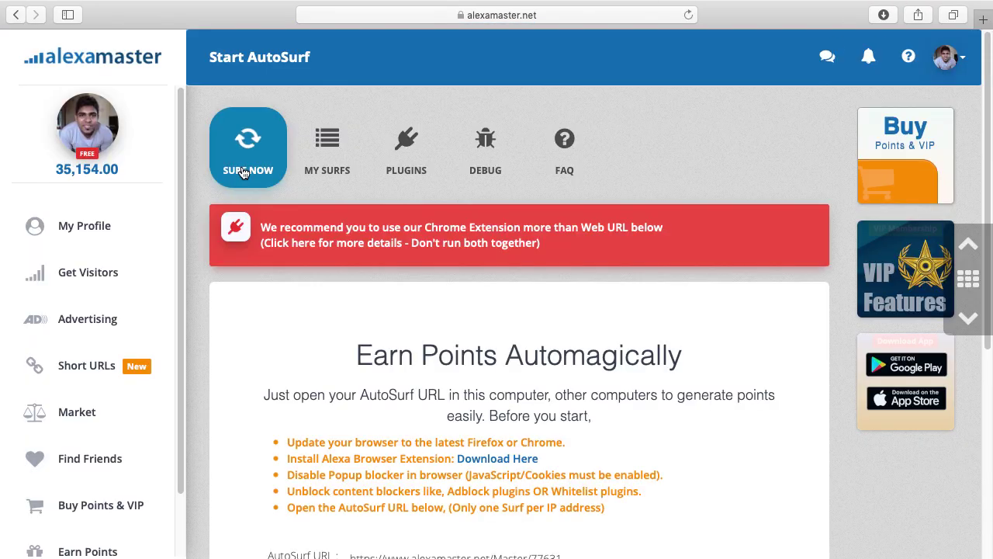
scroll(343, 305, "down", 2)
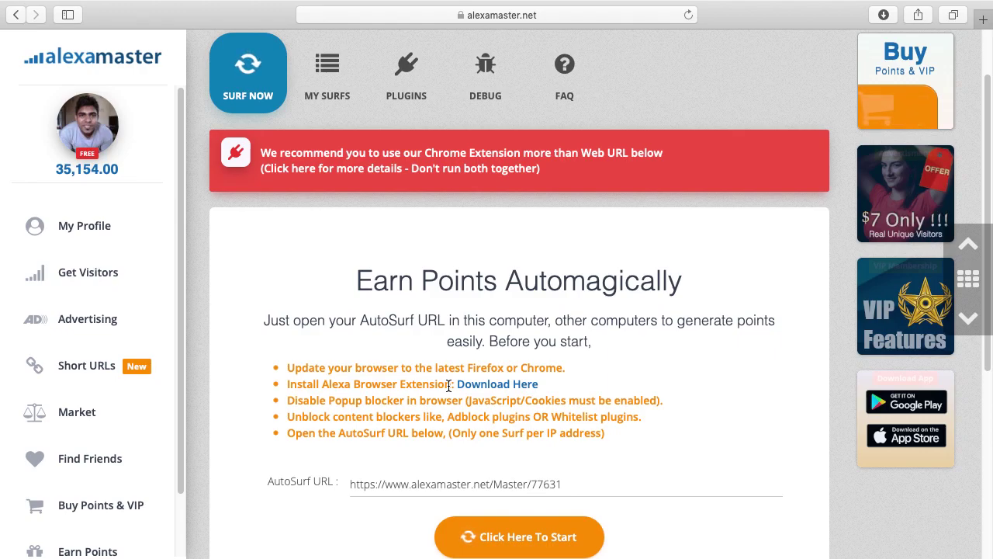
left_click(372, 484)
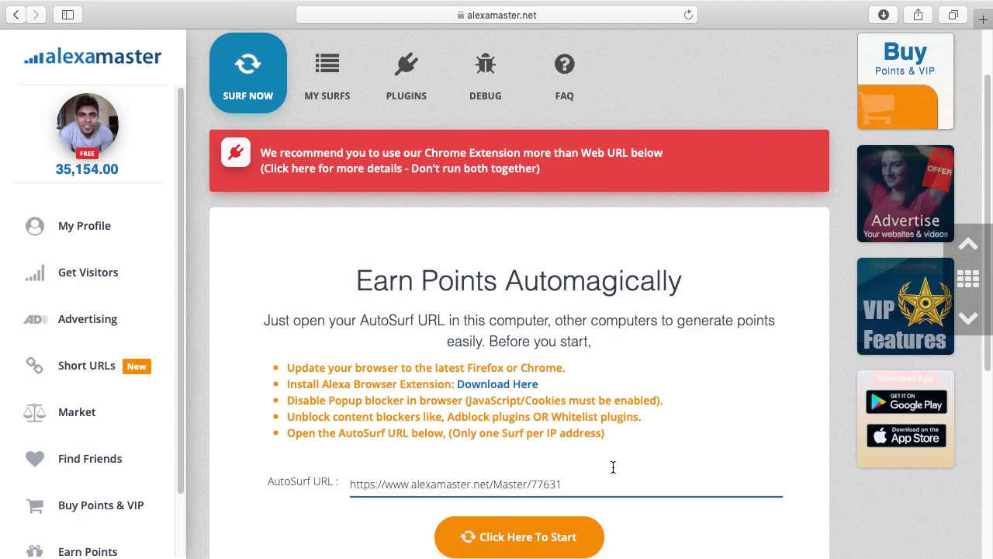
scroll(550, 460, "down", 1)
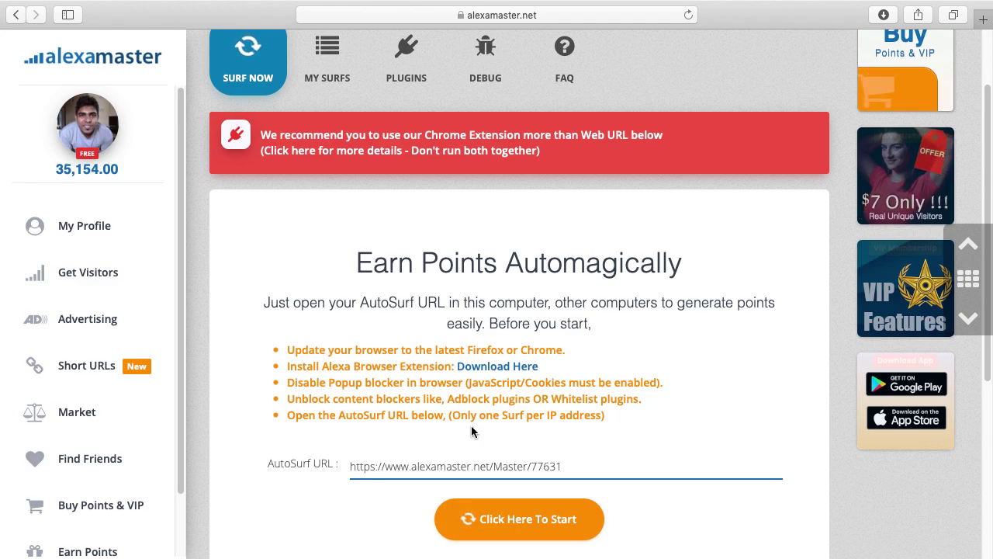
Step: Return to the Chrome Extensions window and put the caret in the extension search
scroll(471, 432, "up", 2)
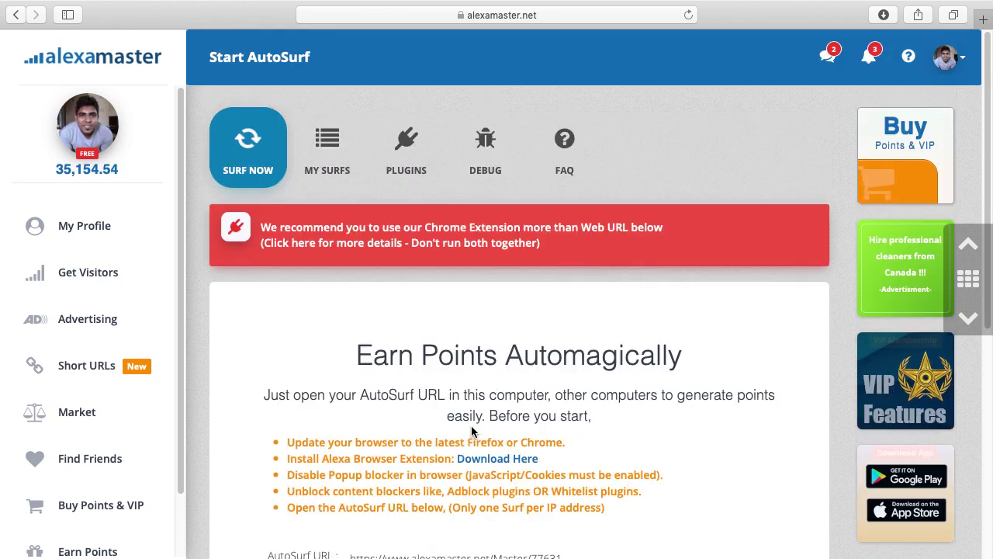
key("ctrl+Right")
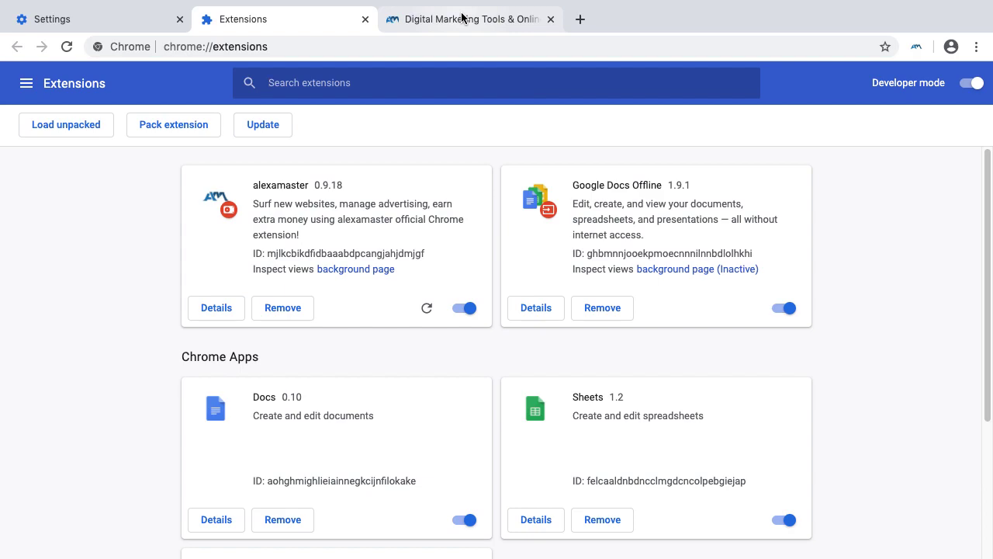
left_click(468, 83)
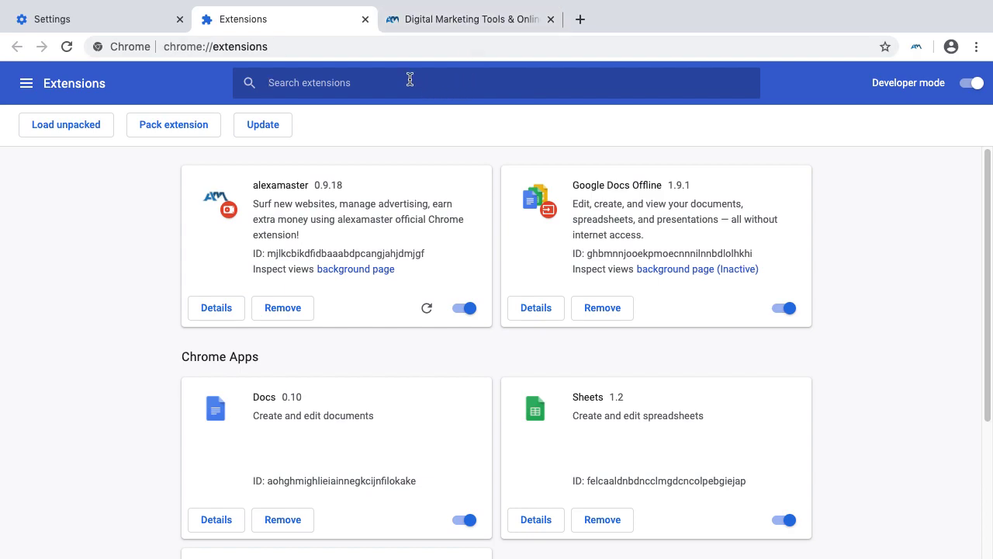
left_click(304, 45)
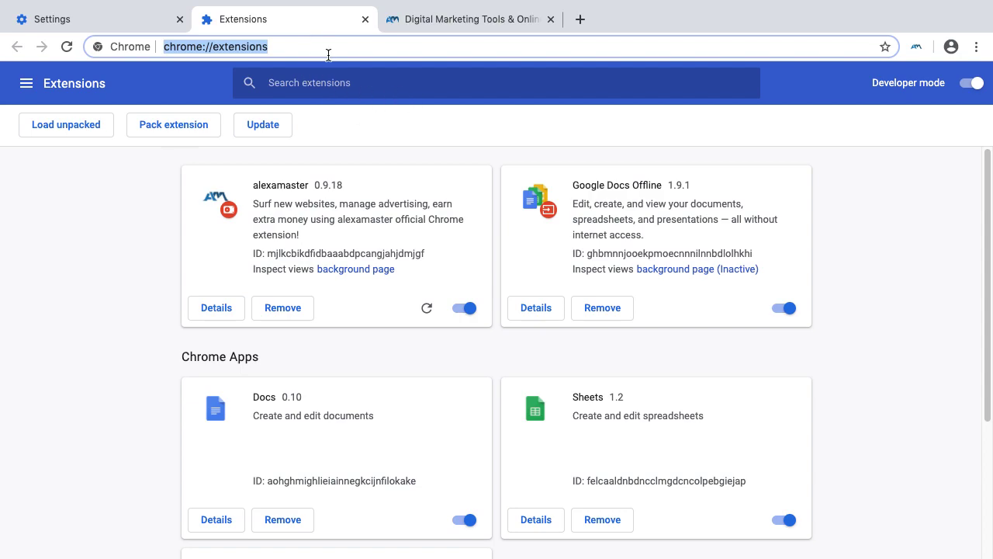
type("alexa ")
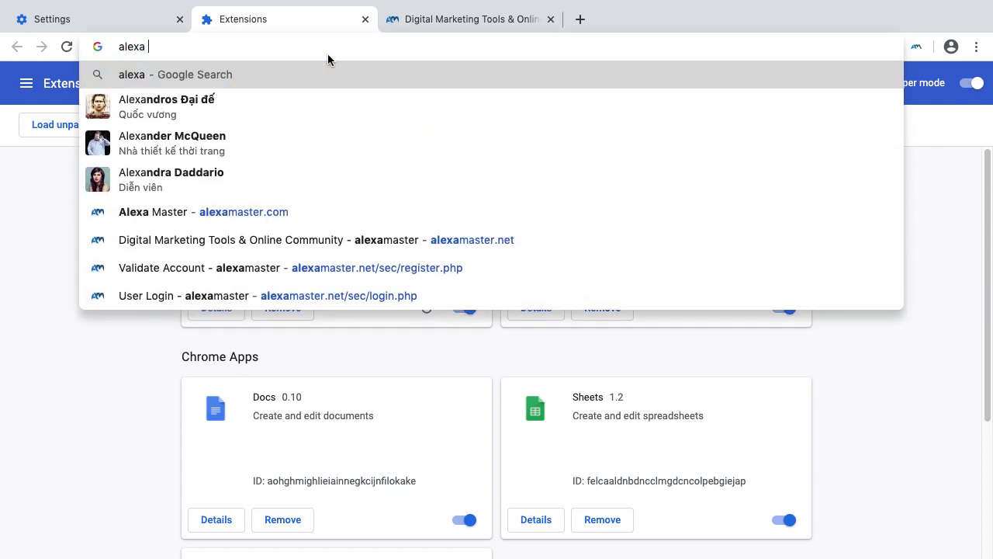
type("amster")
key("Return")
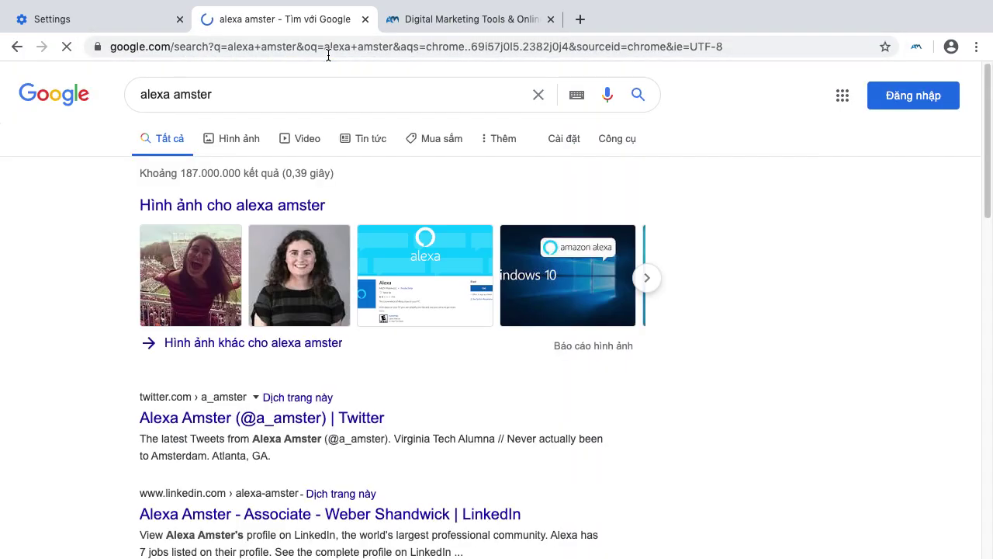
scroll(232, 411, "down", 3)
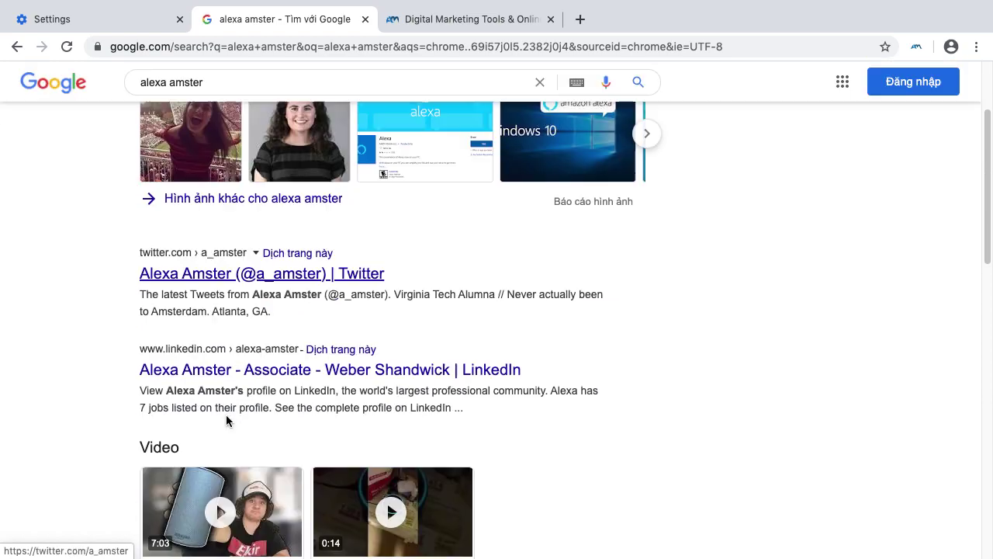
scroll(226, 421, "down", 5)
scroll(260, 291, "up", 10)
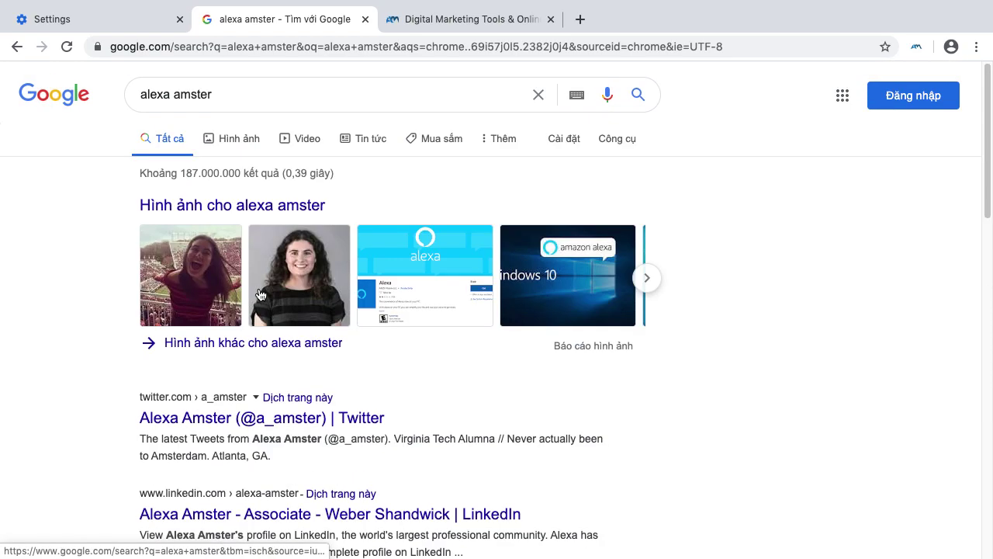
Step: Search for 'axm.am' instead and dismiss the location permission request
triple_click(186, 95)
type("ax")
type("m.a")
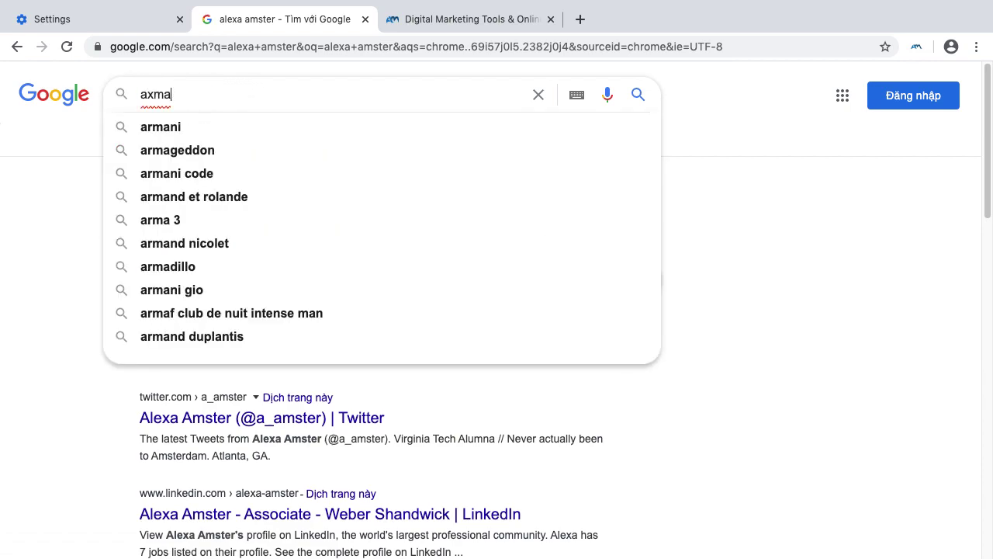
key("BackSpace")
type(".as")
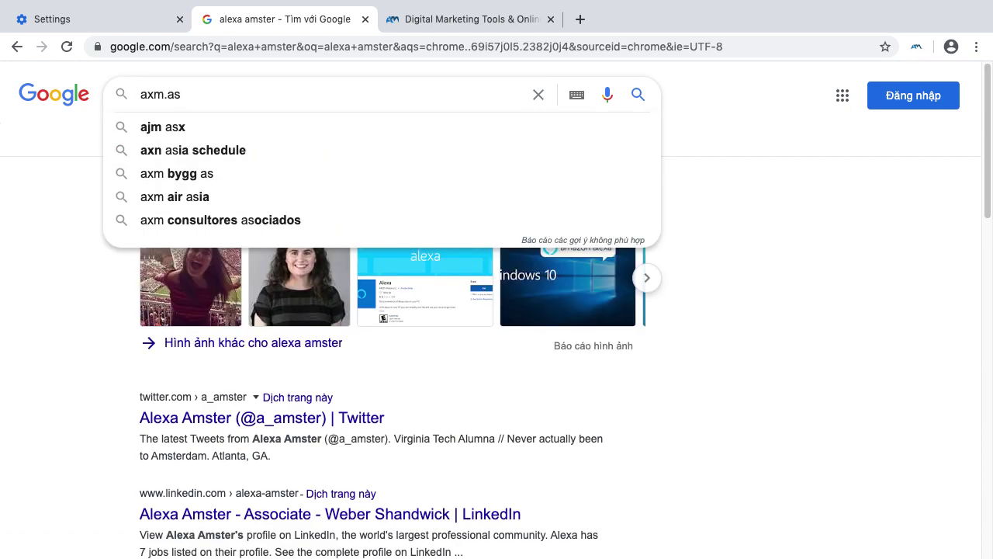
key("BackSpace")
type("m")
key("Return")
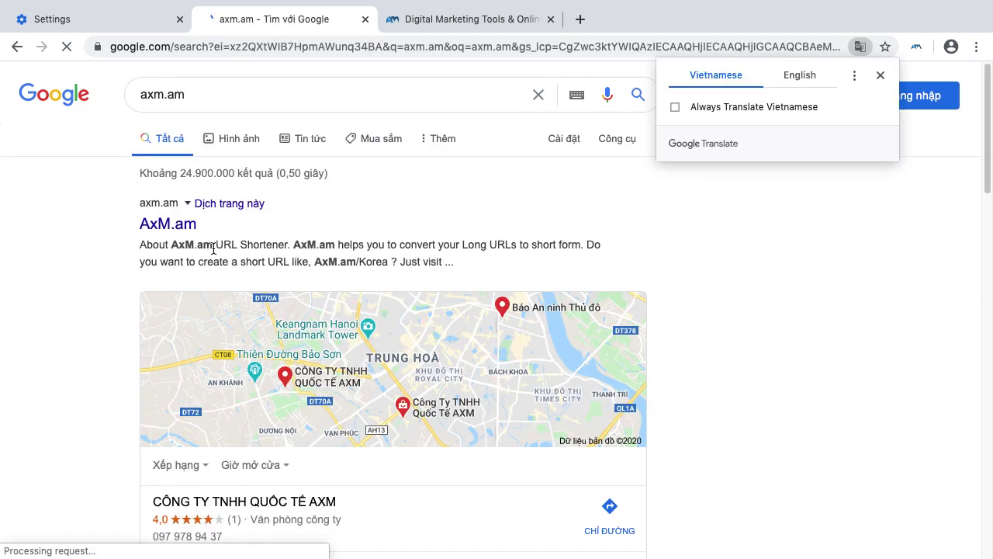
scroll(128, 273, "down", 10)
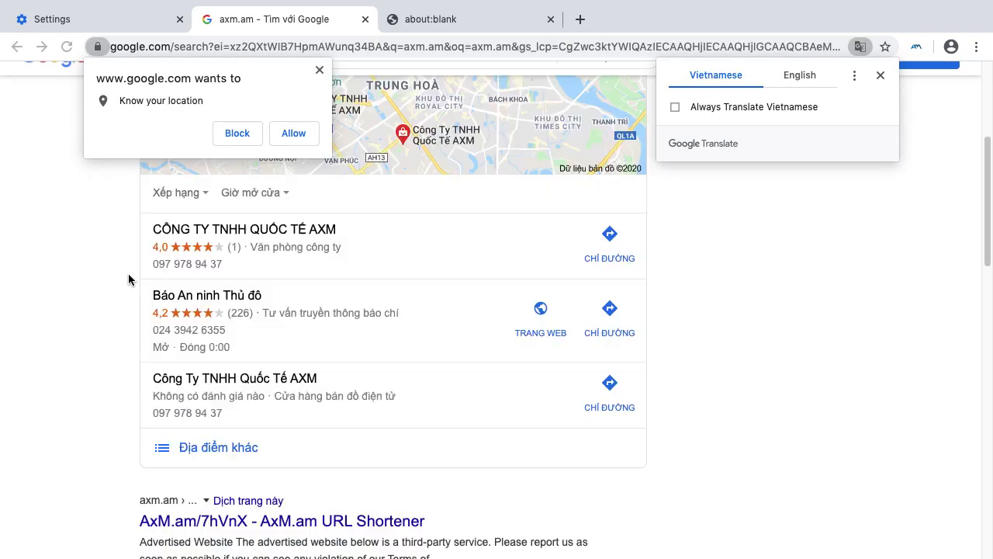
left_click(319, 70)
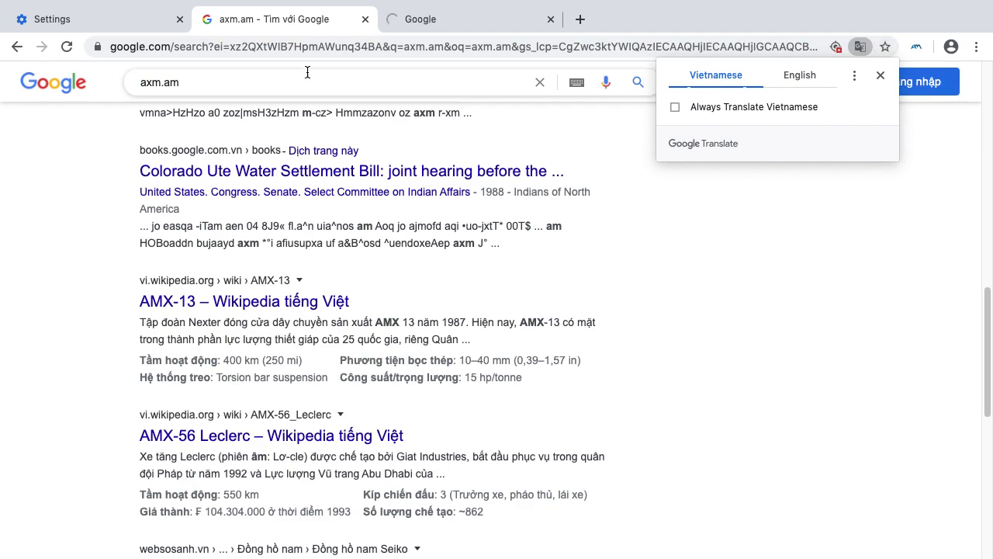
Step: Show the alexamaster toolbar icon's options menu with manage, remove and inspect choices
left_click(138, 25)
left_click(329, 22)
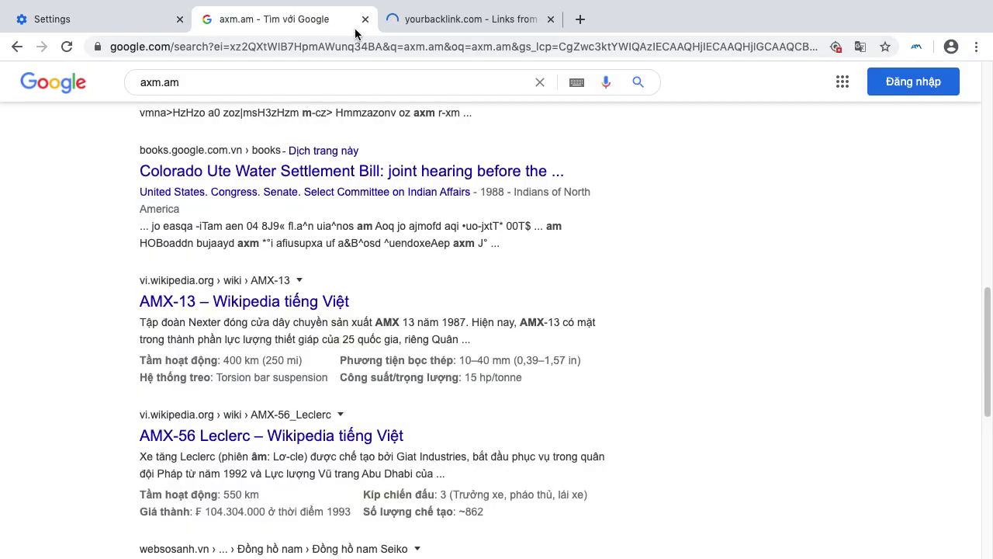
right_click(917, 48)
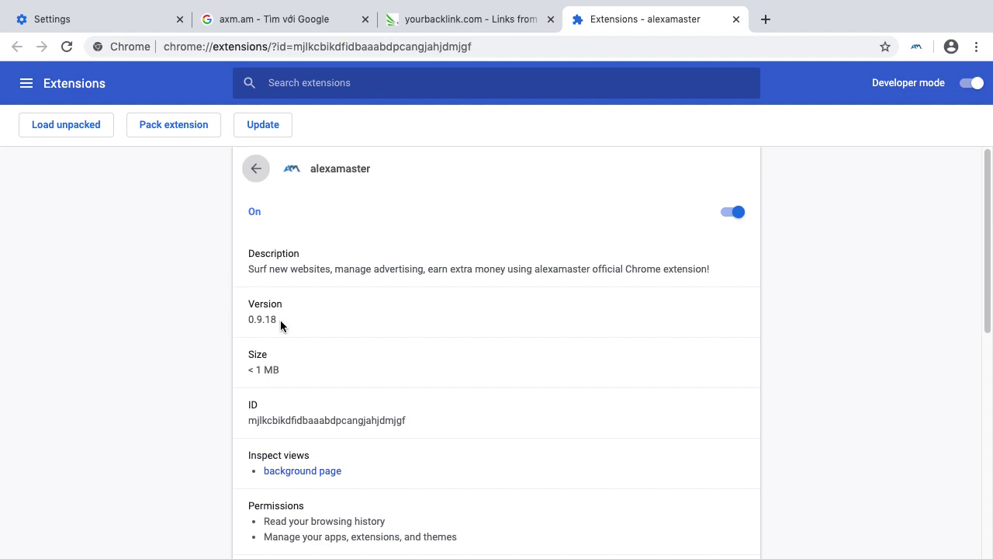
Step: Glance at the AlexaMaster page in Safari, then confirm Auto Surf is running in the alexamaster popup
key("ctrl+Left")
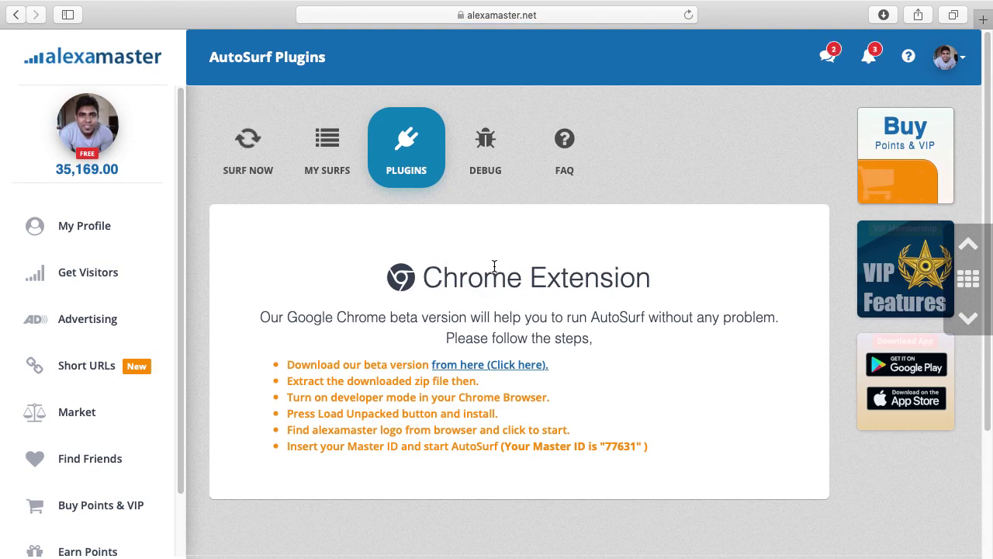
key("ctrl+Right")
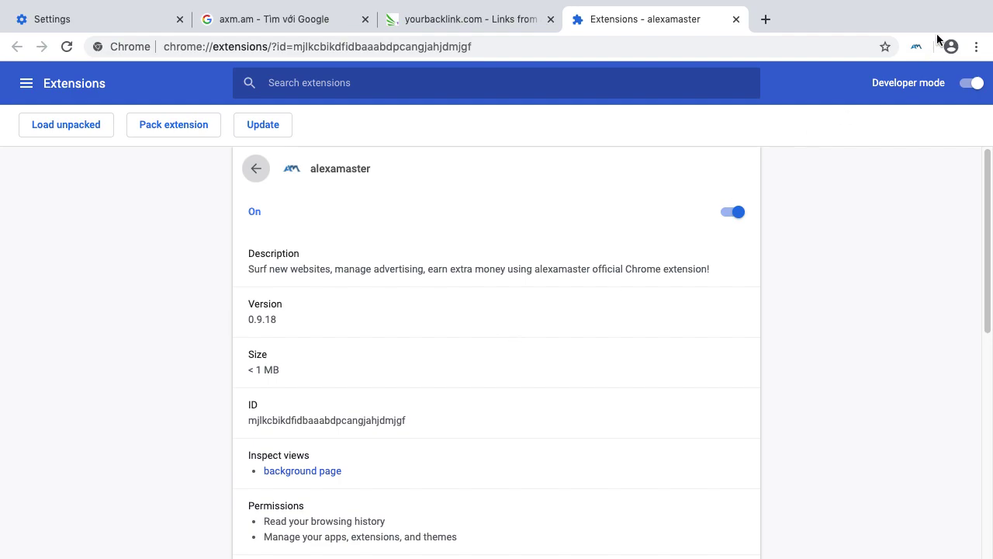
left_click(918, 47)
left_click(913, 107)
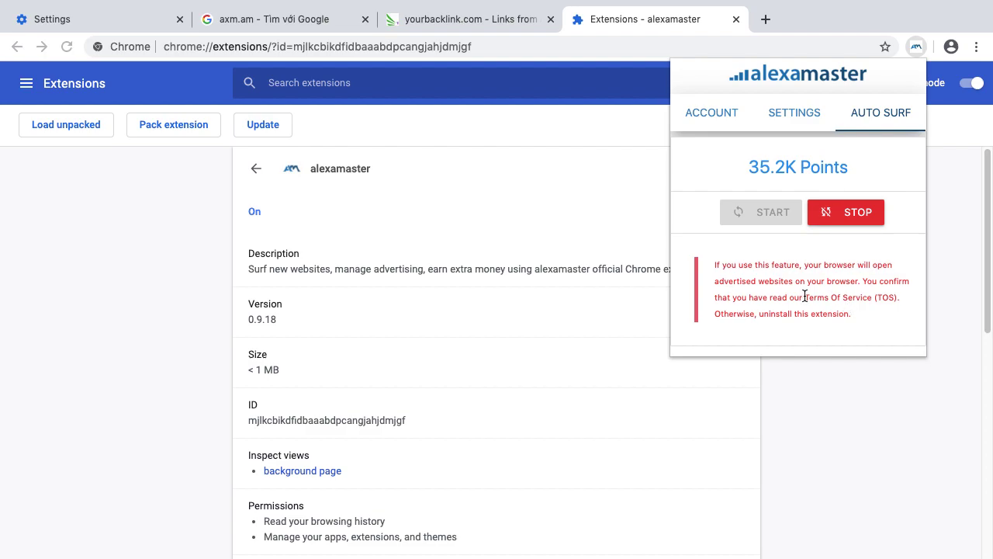
left_click(564, 231)
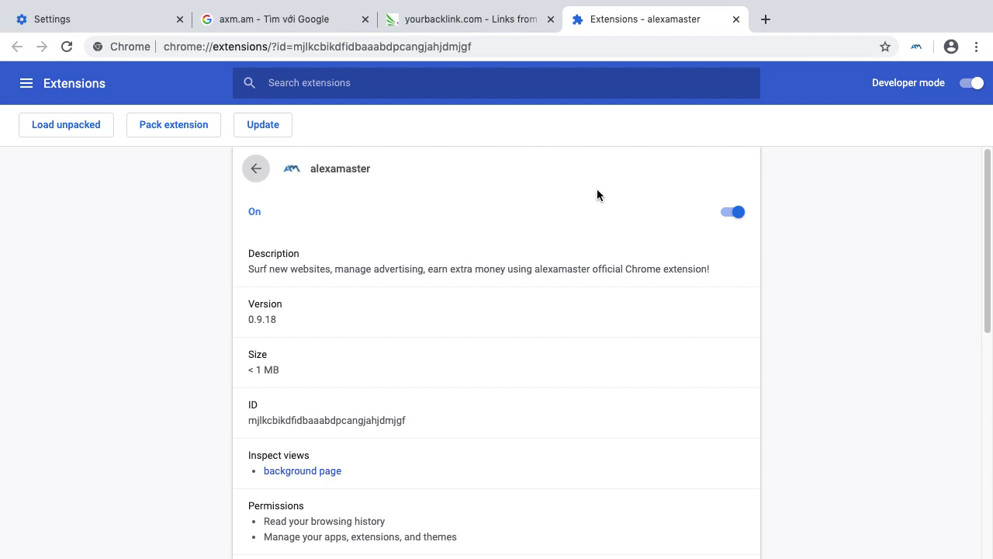
Step: Recheck the Auto Surf status in the alexamaster popup and close it
mouse_move(801, 52)
left_click(917, 48)
left_click(897, 116)
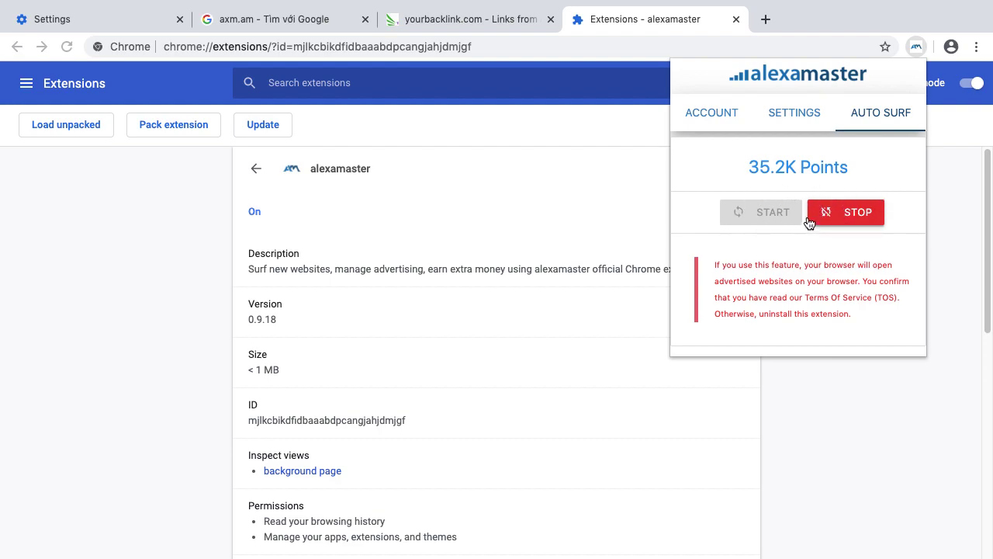
left_click(624, 170)
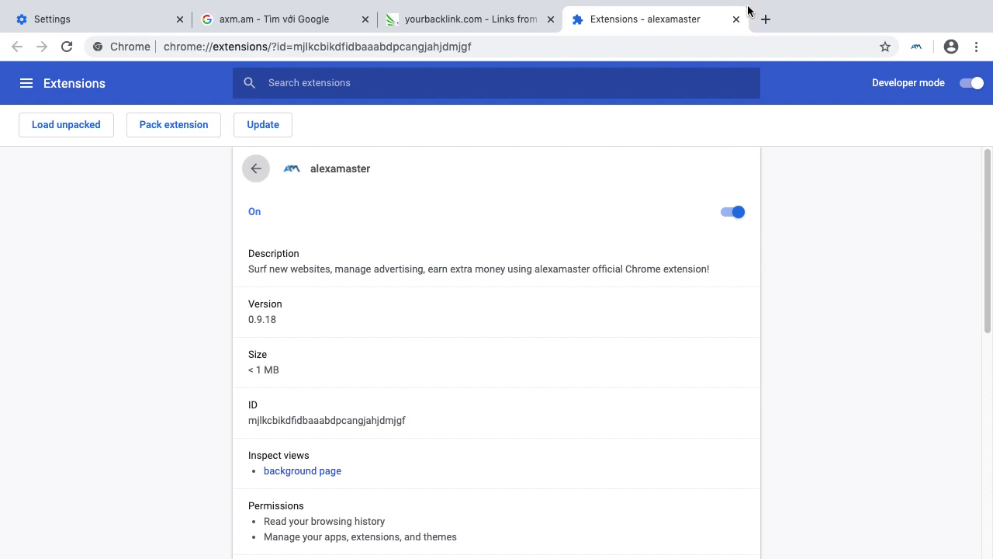
mouse_move(741, 2)
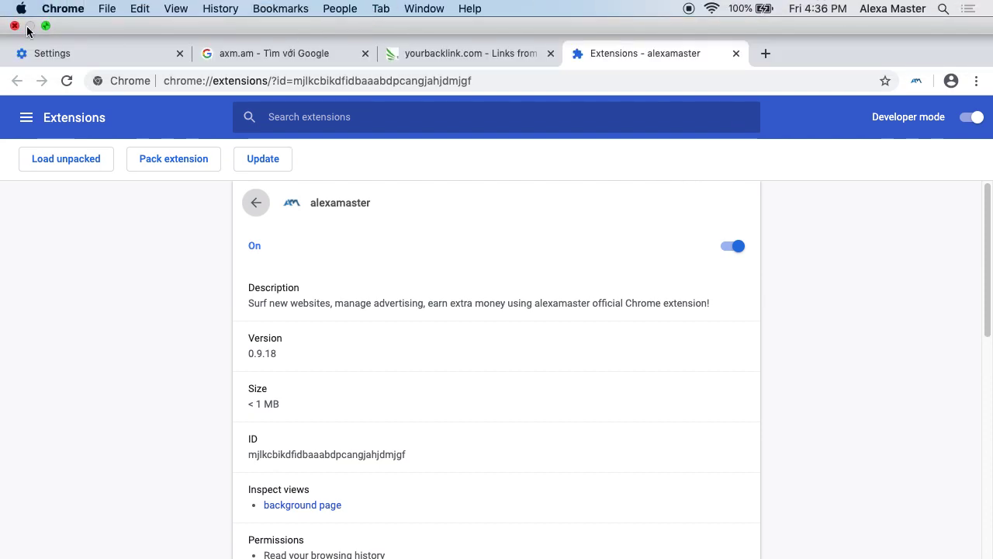
Step: Close Chrome, dismiss the surf-tab-closed alert, and relaunch Chrome full screen
left_click(14, 26)
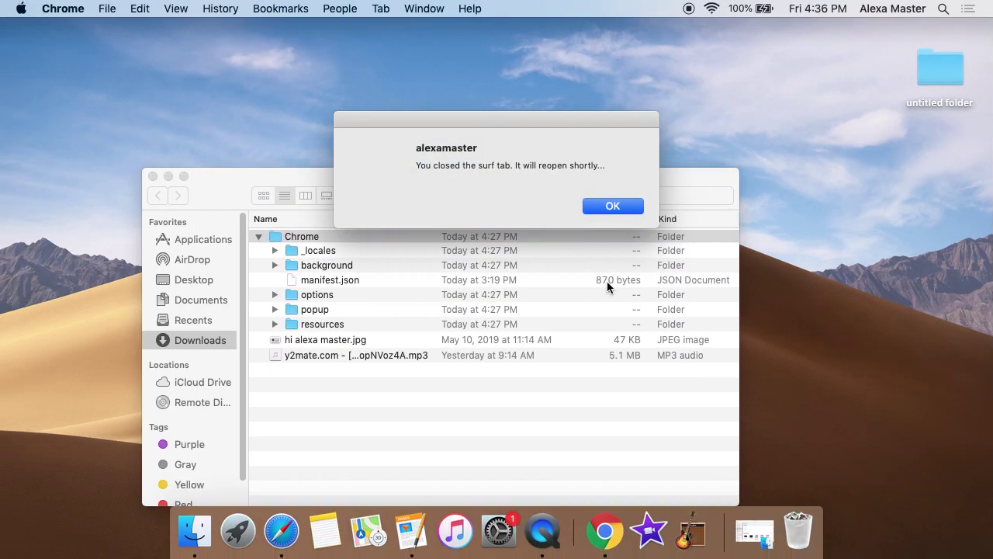
left_click(606, 206)
left_click(609, 207)
left_click(604, 532)
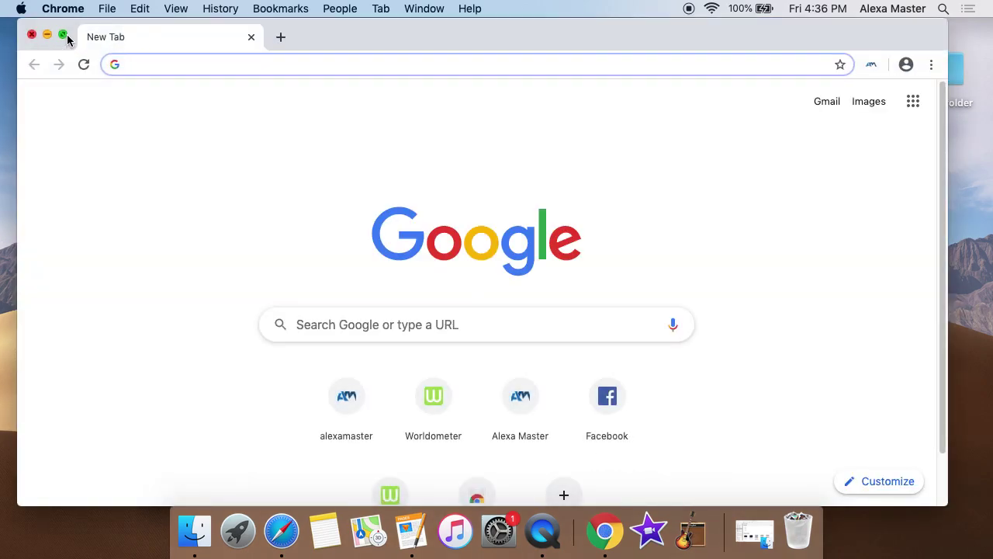
left_click(63, 35)
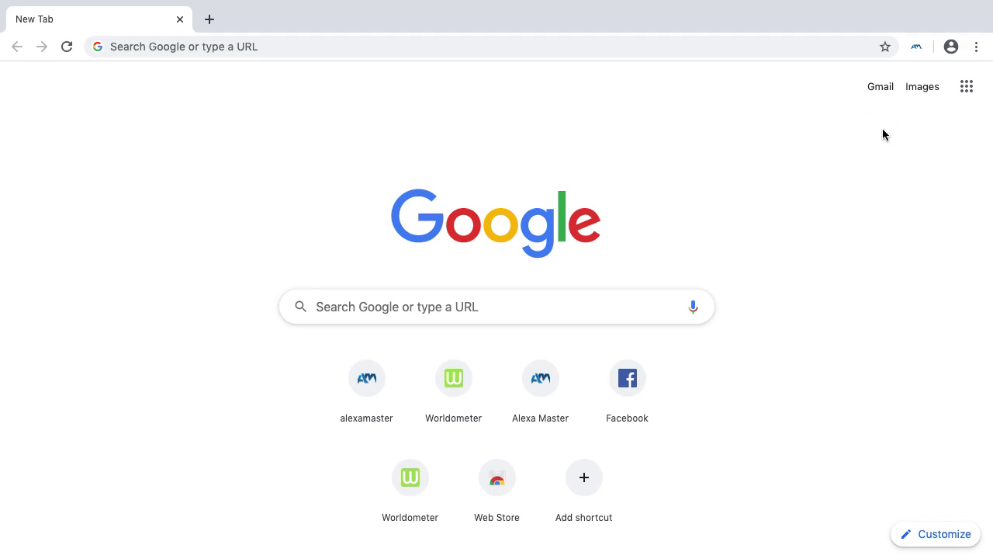
Step: Confirm in the alexamaster popup that Auto Surf still runs, then go to the Finder desktop
left_click(915, 48)
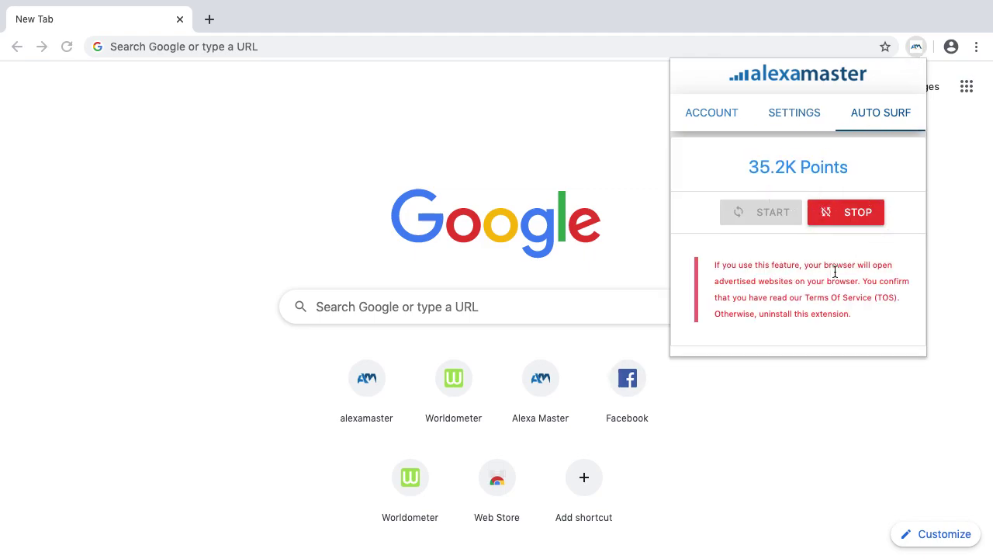
left_click(297, 46)
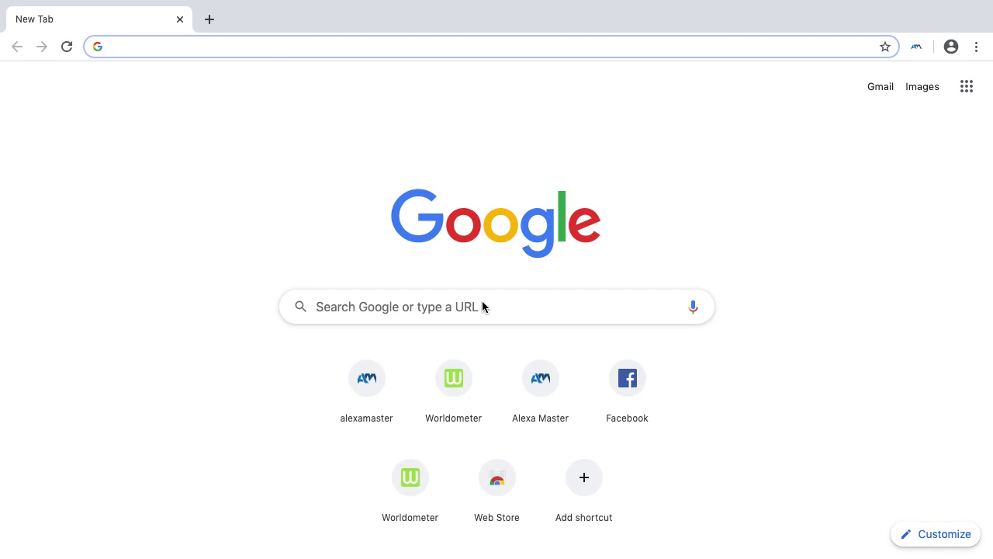
key("ctrl+Left")
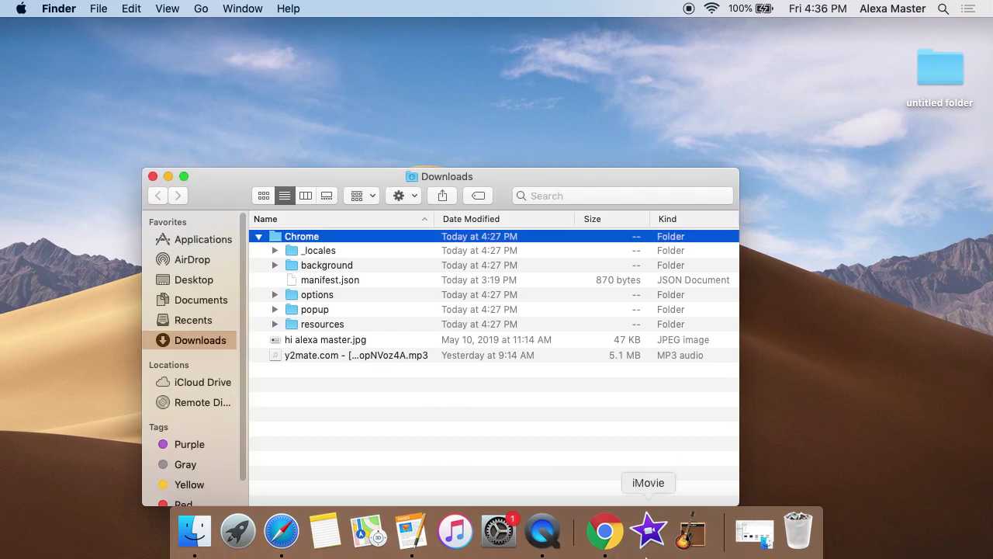
Step: Quit Chrome from the Dock and relaunch it full screen
right_click(606, 530)
left_click(613, 479)
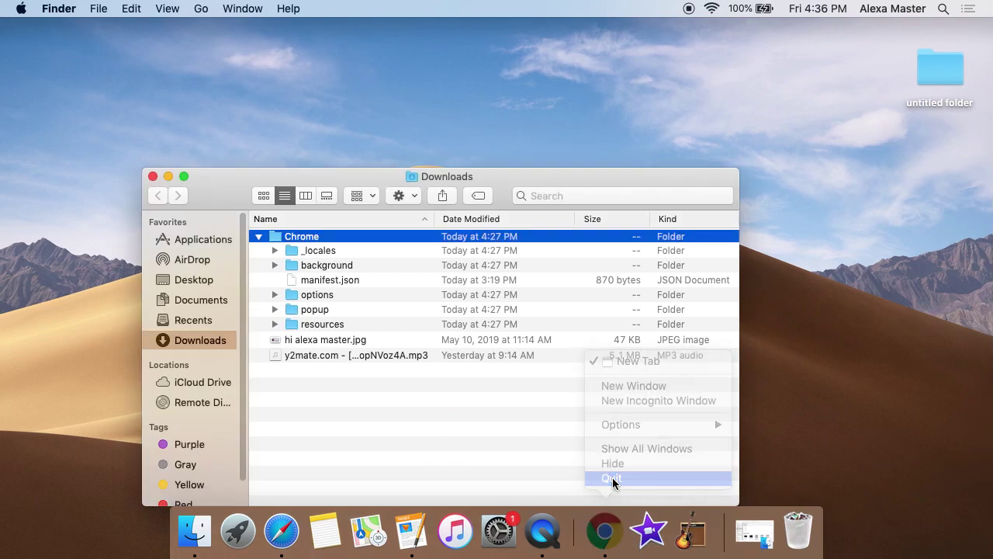
left_click(611, 532)
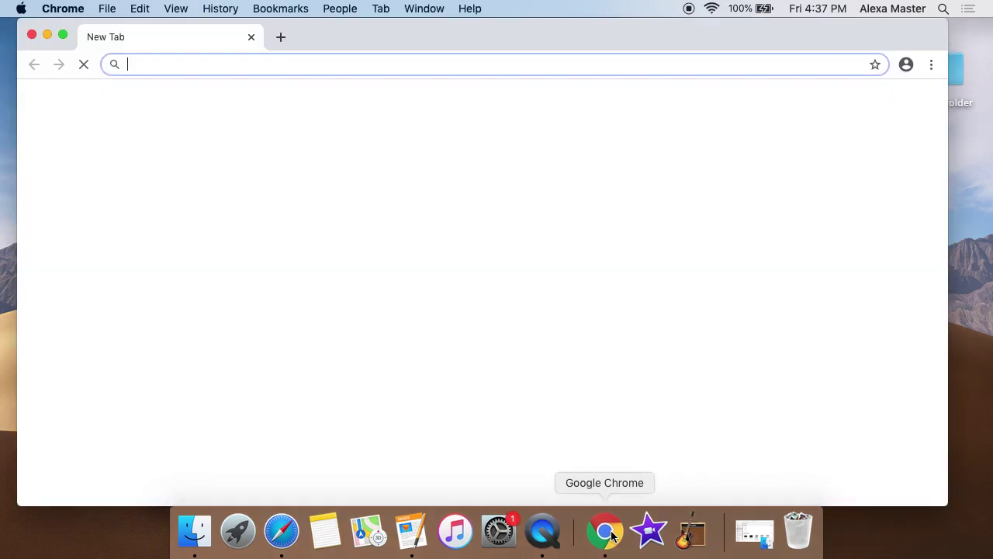
left_click(64, 34)
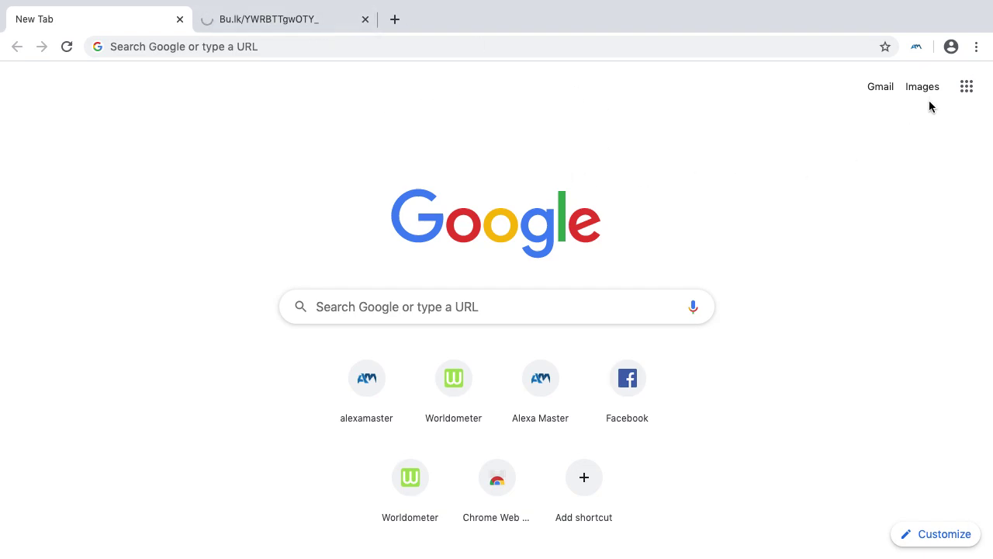
Step: Stop Auto Surf from the alexamaster popup and close it
left_click(920, 52)
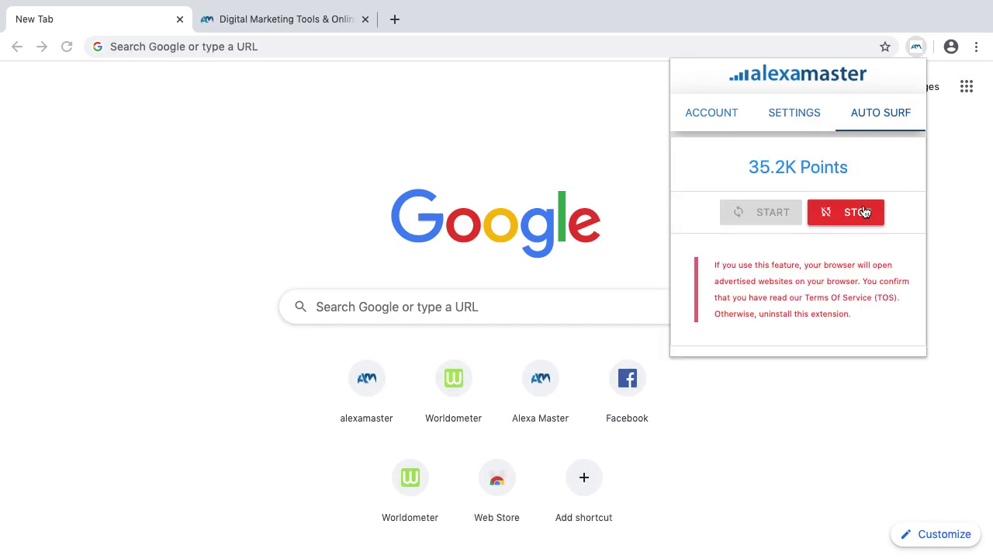
left_click(857, 210)
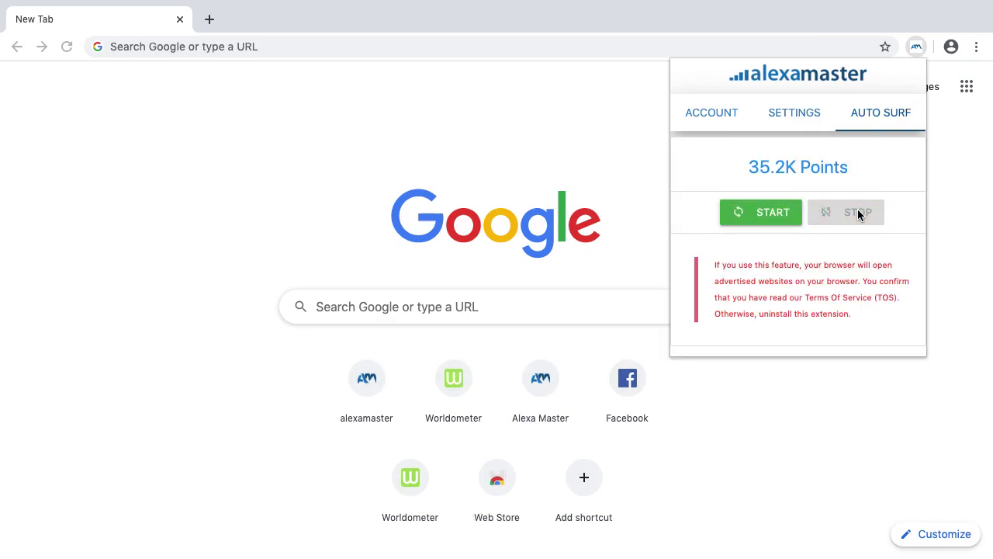
left_click(946, 180)
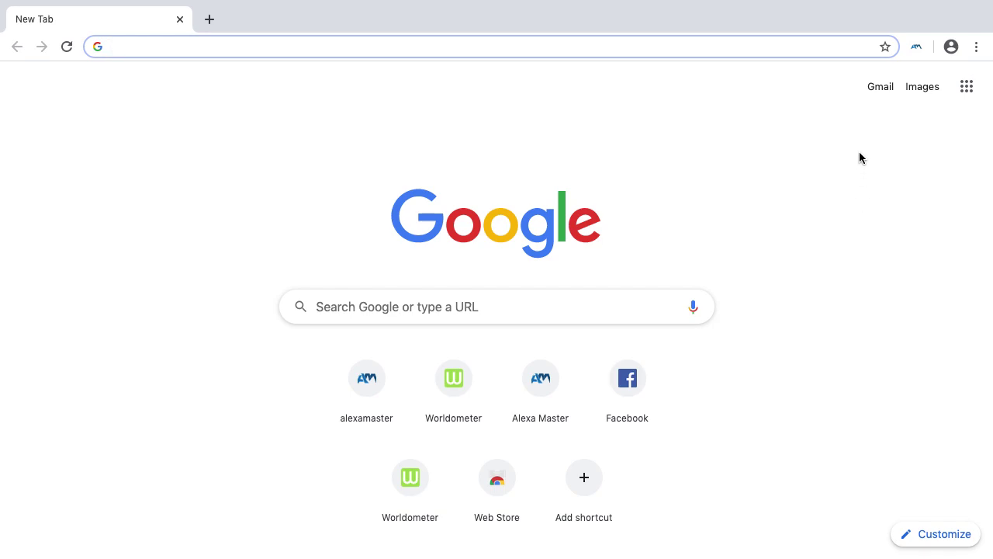
Step: Open the alexamaster popup's ACCOUNT tab to view the 35.2K Points balance
left_click(918, 48)
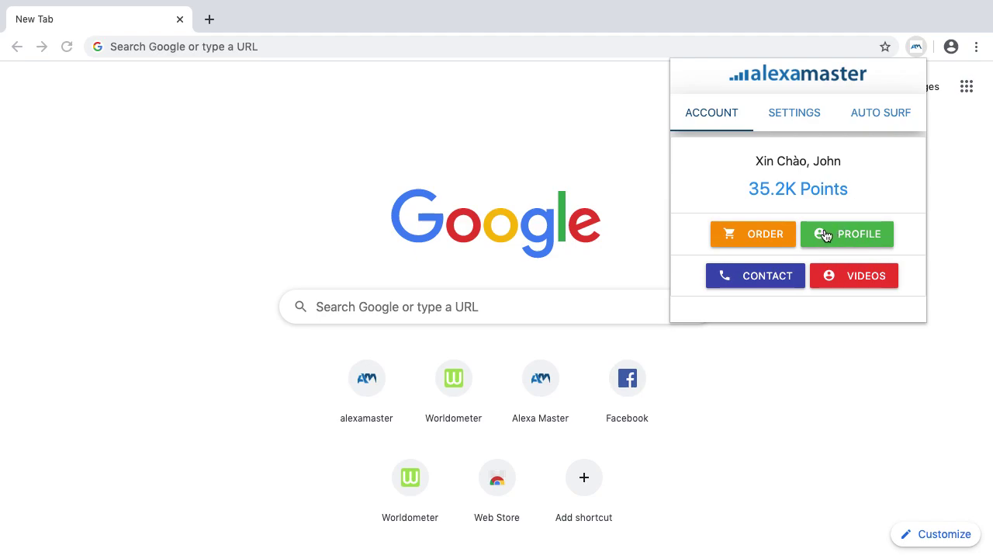
Step: Start Auto Surf from the alexamaster popup's AUTO SURF tab
left_click(886, 113)
left_click(759, 214)
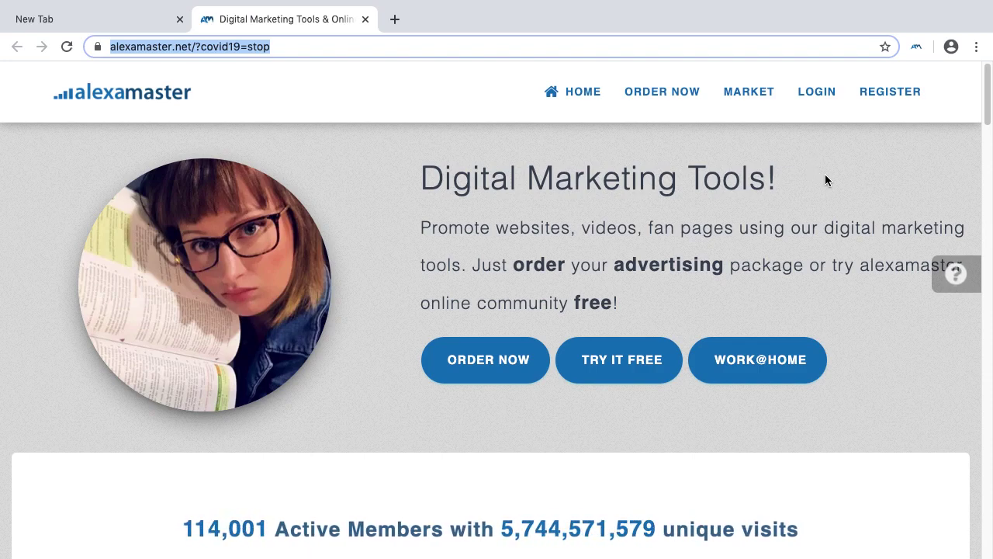
Step: Open the alexamaster popup's AUTO SURF tab to confirm surfing is running with STOP active
left_click(927, 51)
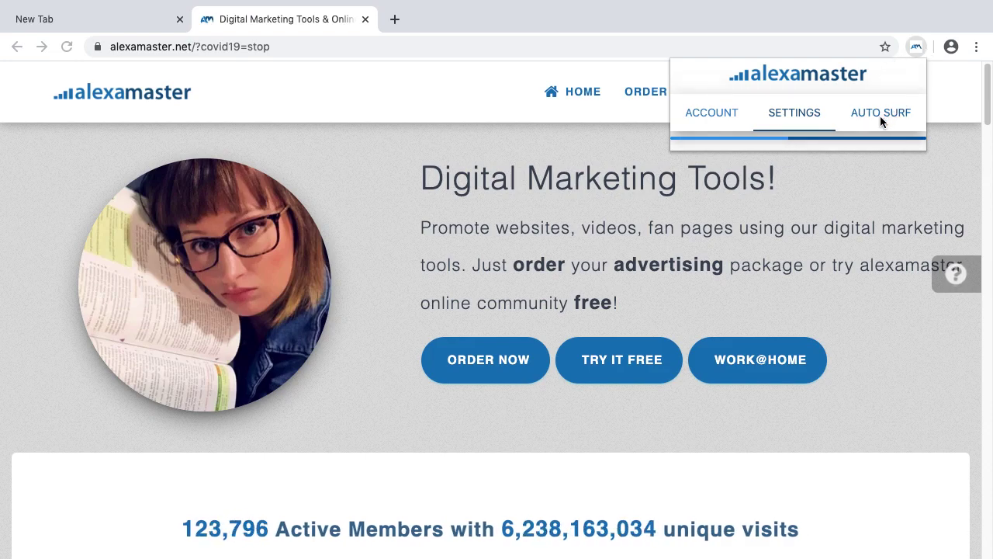
left_click(889, 115)
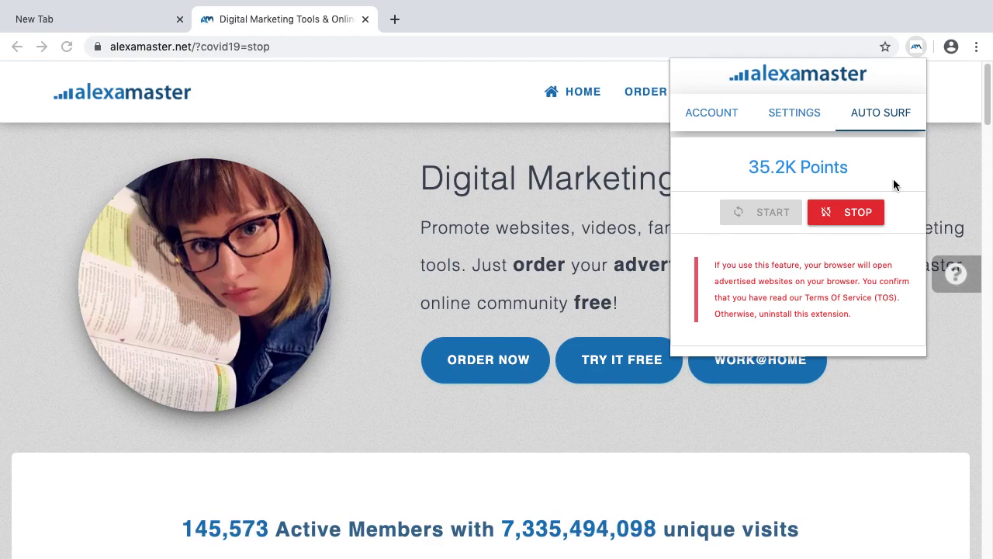
mouse_move(695, 9)
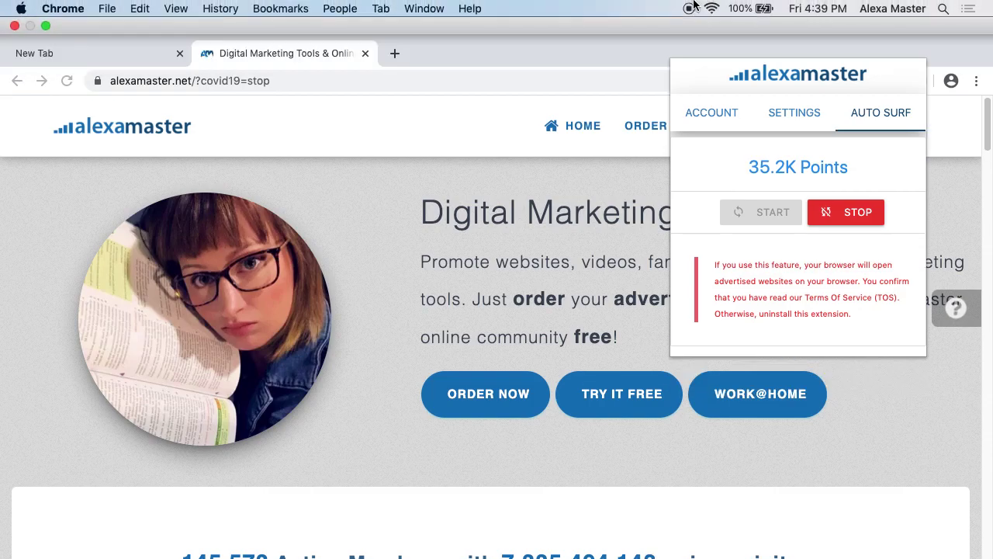